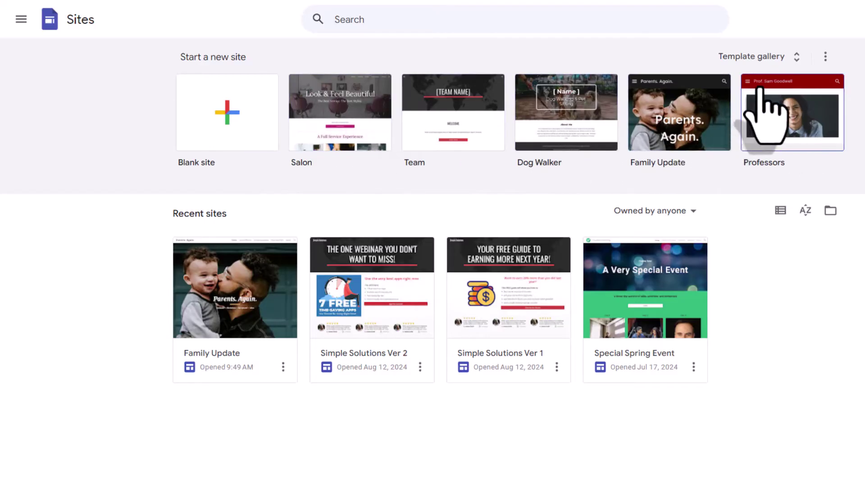
# - Open the template gallery and browse down to the Small business templates like Salon
pyautogui.click(762, 59)
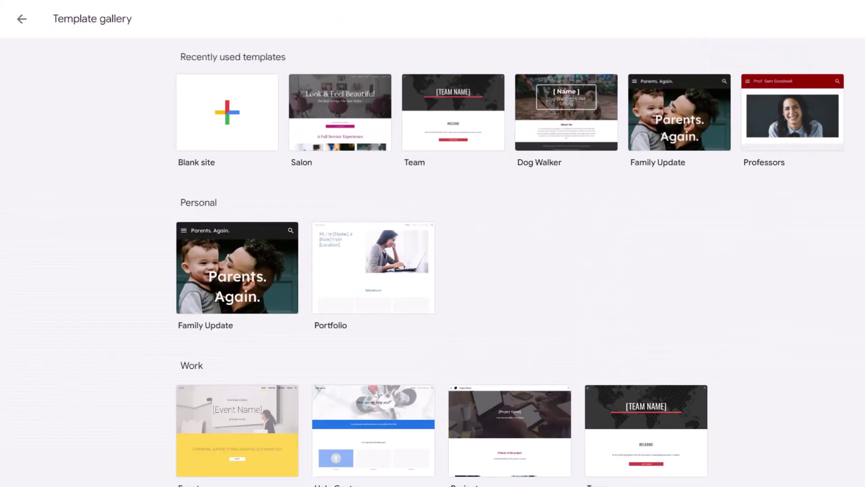
pyautogui.scroll(-4, 510, 259)
pyautogui.scroll(4, 510, 260)
pyautogui.scroll(-2, 510, 259)
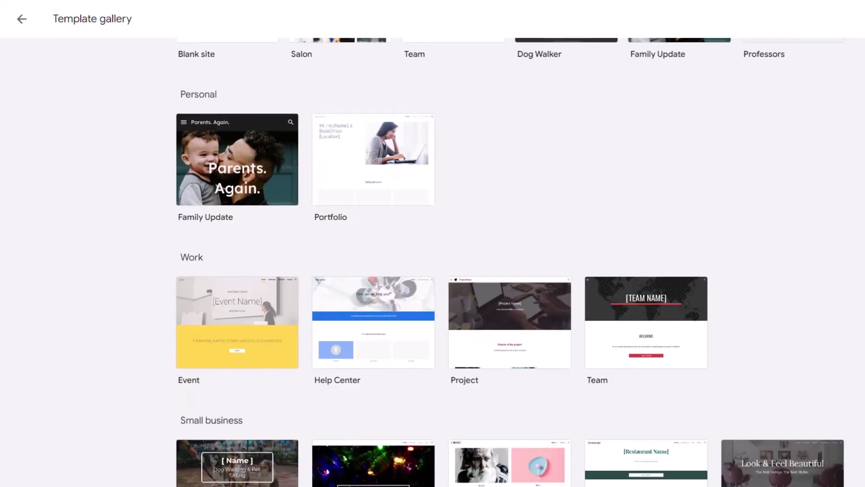
pyautogui.scroll(-2, 510, 260)
pyautogui.scroll(1, 510, 260)
pyautogui.scroll(-2, 448, 338)
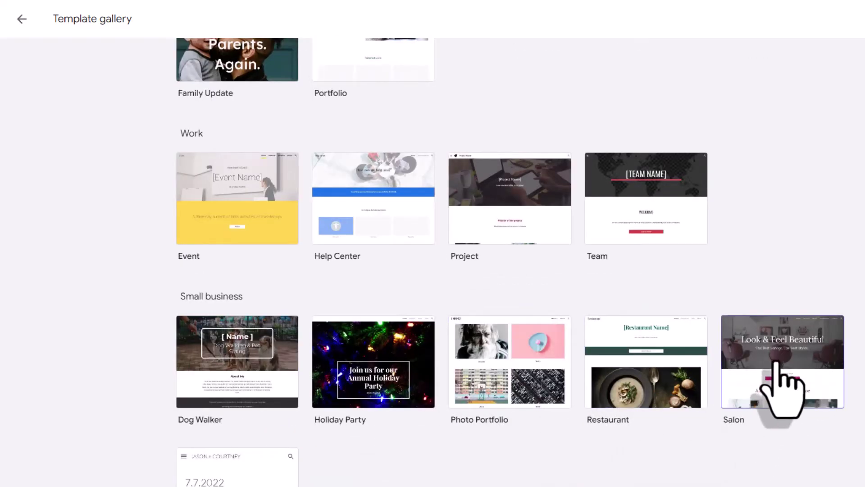
pyautogui.click(783, 388)
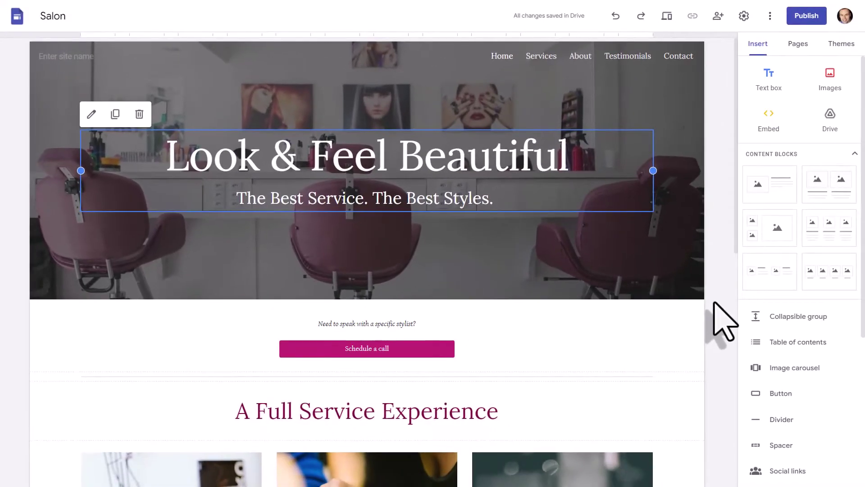
pyautogui.scroll(-9, 570, 271)
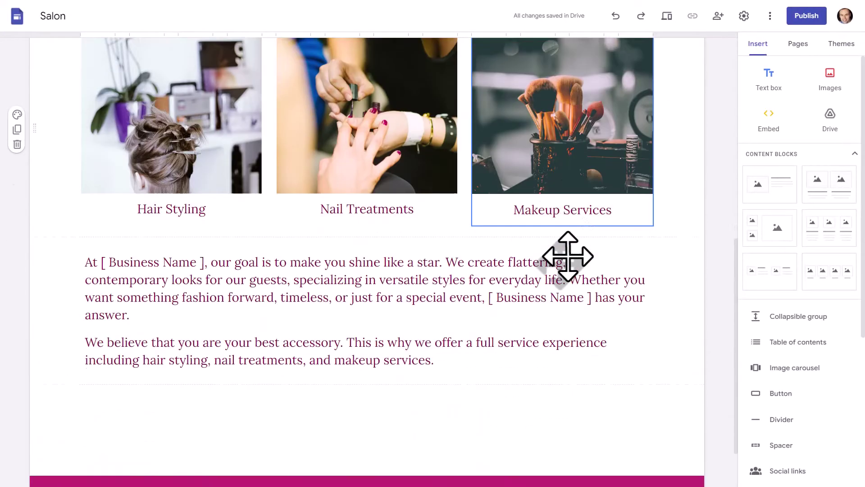
pyautogui.scroll(9, 568, 256)
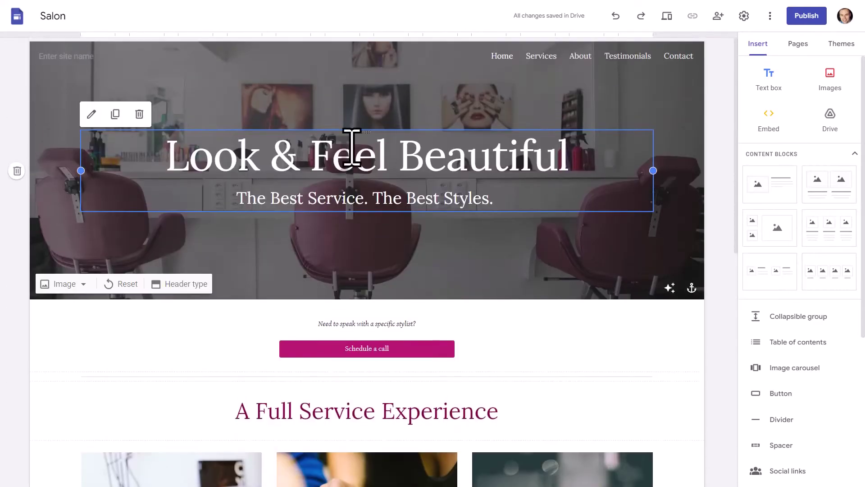
pyautogui.scroll(-1, 566, 255)
pyautogui.scroll(1, 566, 255)
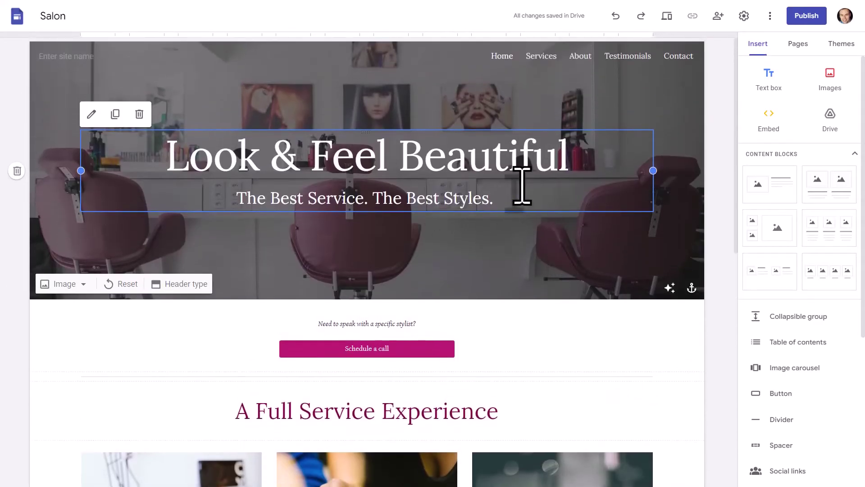
pyautogui.scroll(-4, 573, 234)
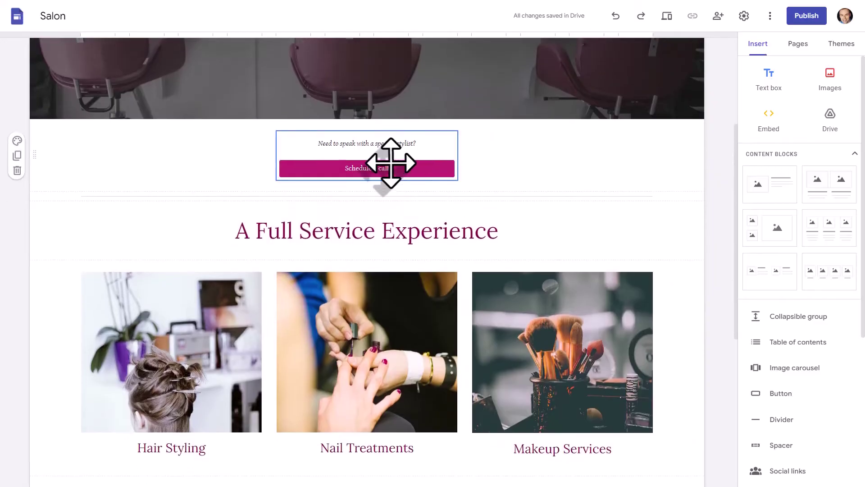
pyautogui.scroll(-2, 535, 202)
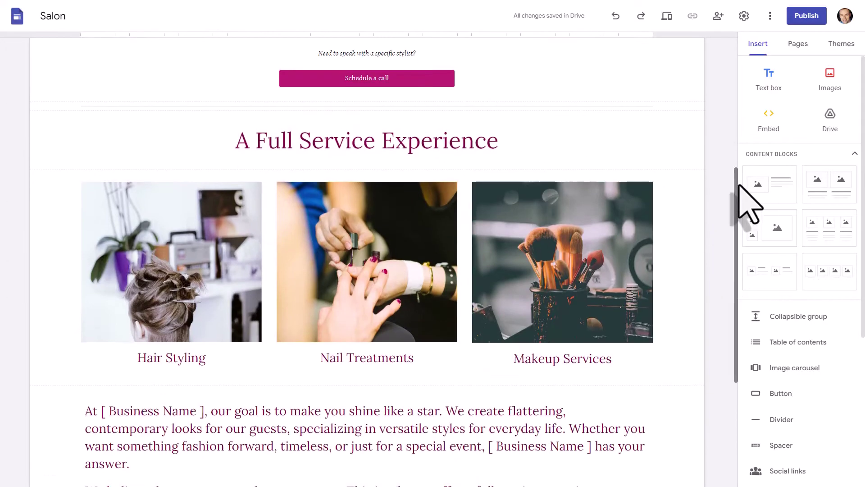
pyautogui.scroll(-4, 608, 241)
pyautogui.scroll(10, 609, 242)
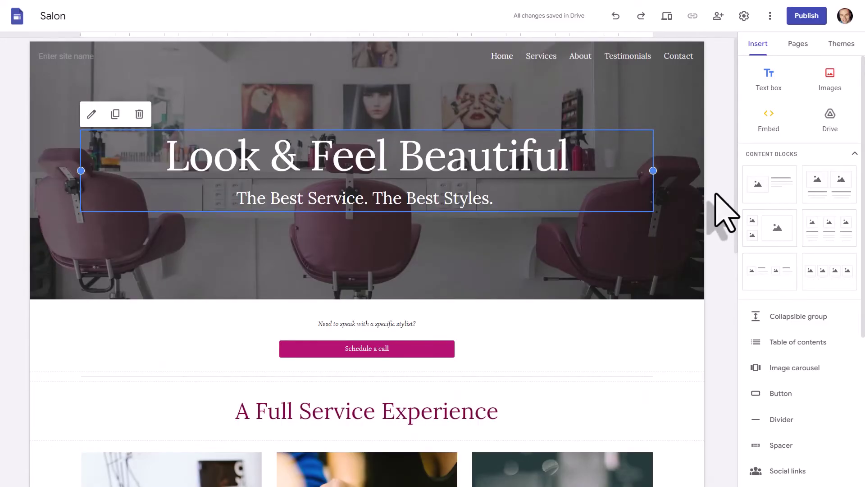
# - Rename the site from 'Salon' to 'Scott's Shop' in both the title and the header
pyautogui.click(60, 16)
pyautogui.press('BackSpace')
pyautogui.press('BackSpace')
pyautogui.press('BackSpace')
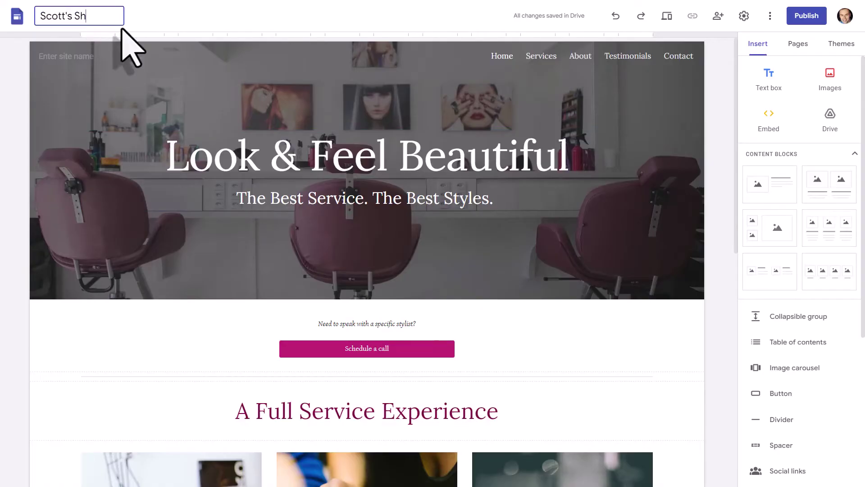
pyautogui.press('Return')
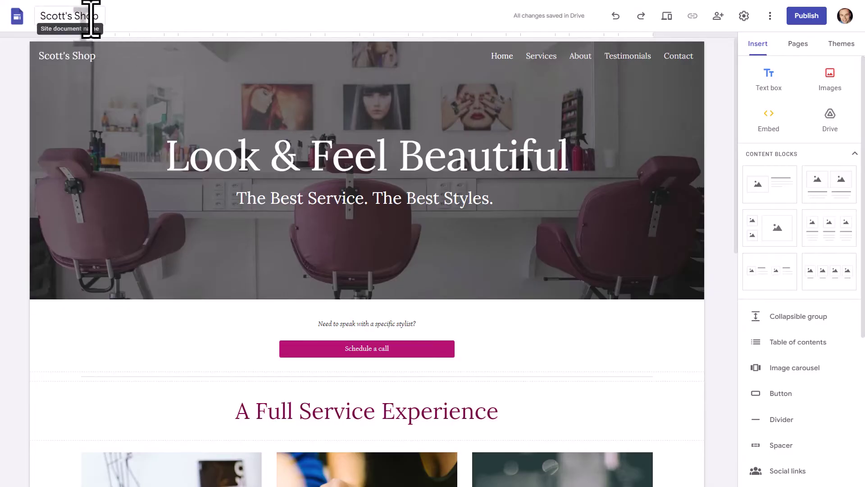
pyautogui.click(79, 58)
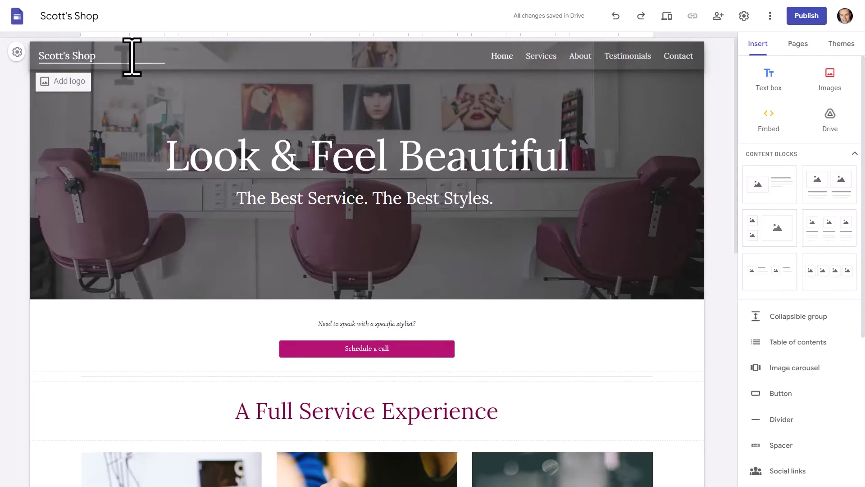
pyautogui.click(6, 137)
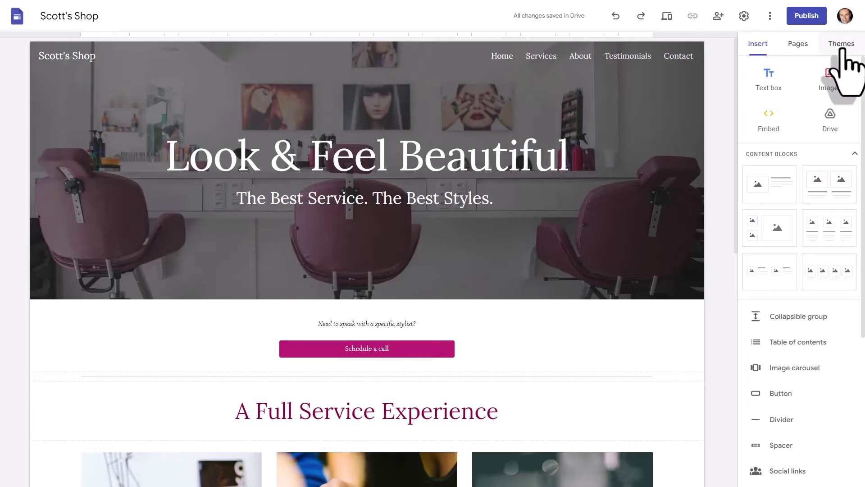
# - Preview the Aristotle, Diplomat and Level themes, then apply the Impression theme
pyautogui.click(841, 46)
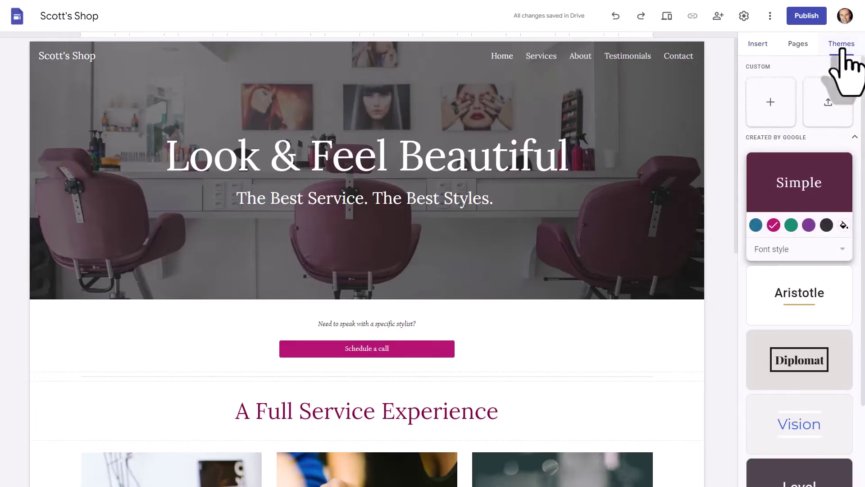
pyautogui.scroll(-2, 805, 207)
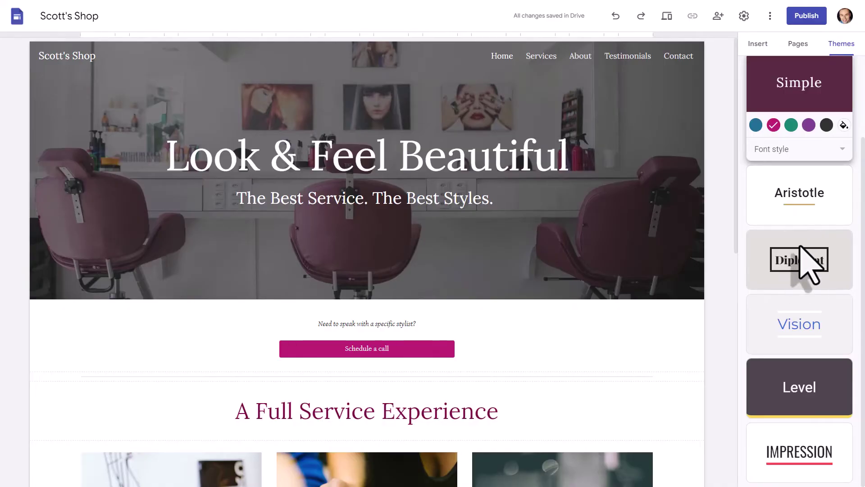
pyautogui.click(800, 195)
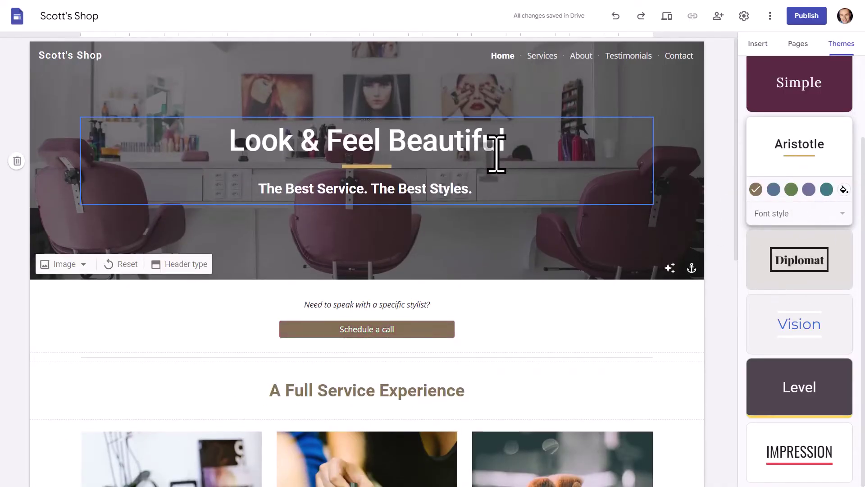
pyautogui.click(808, 261)
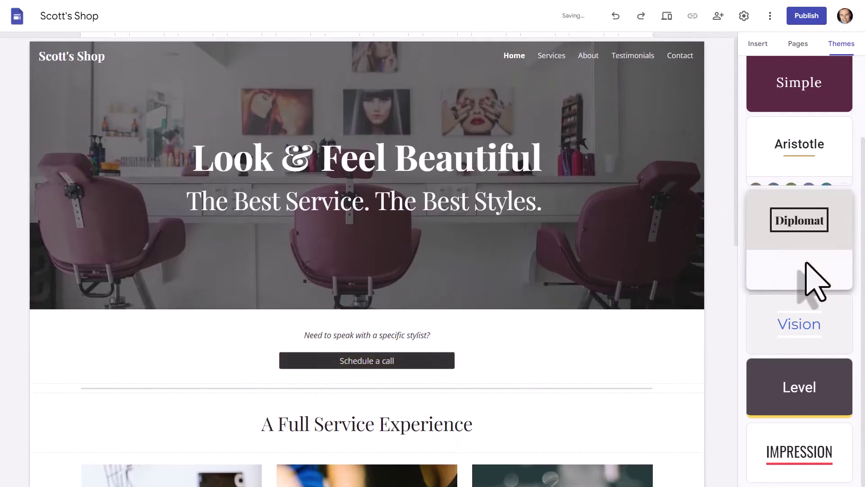
pyautogui.click(805, 391)
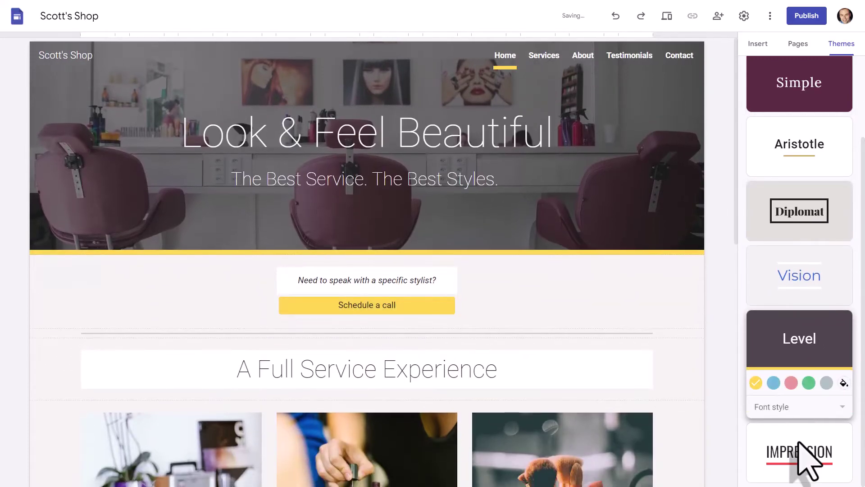
pyautogui.click(798, 466)
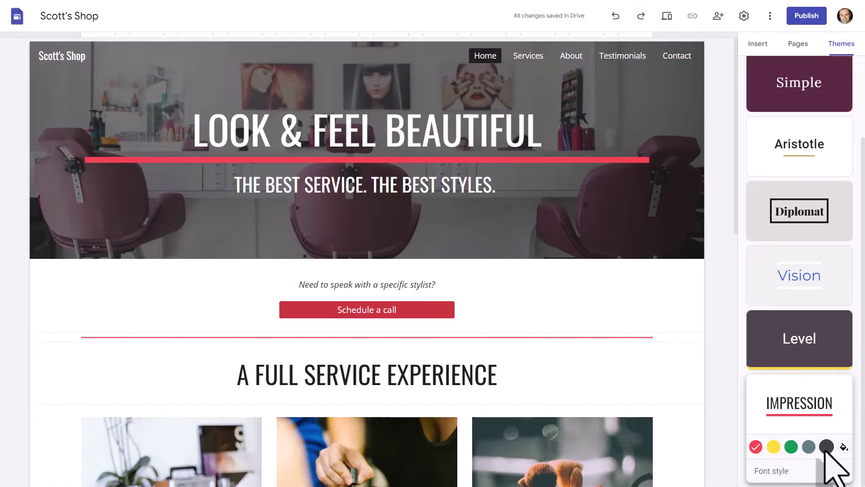
# - Try the green swatch, then apply a custom dark blue accent #2221ba to Impression
pyautogui.click(791, 448)
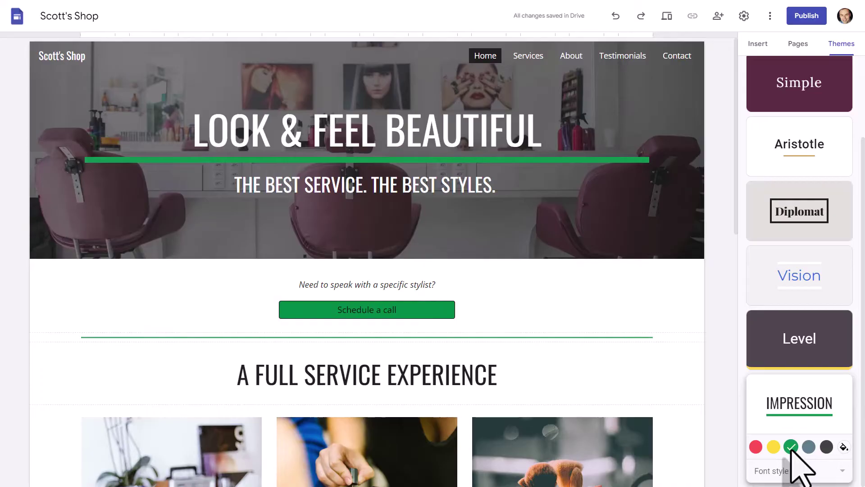
pyautogui.click(844, 447)
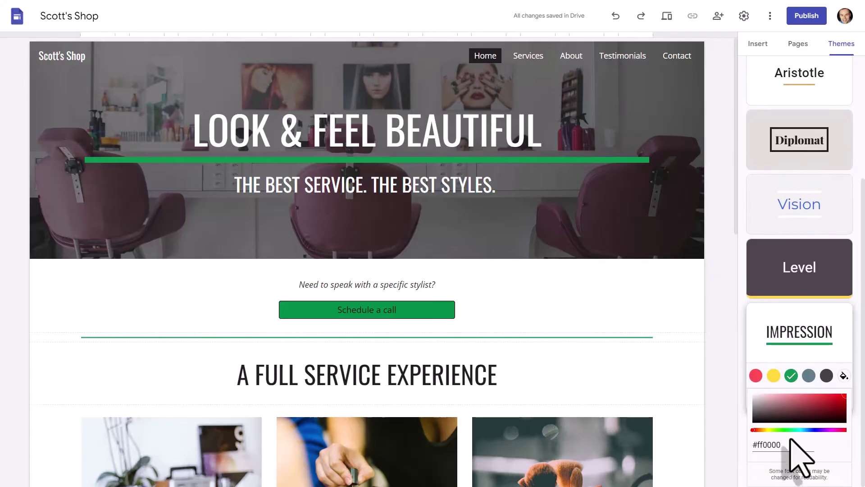
pyautogui.click(815, 430)
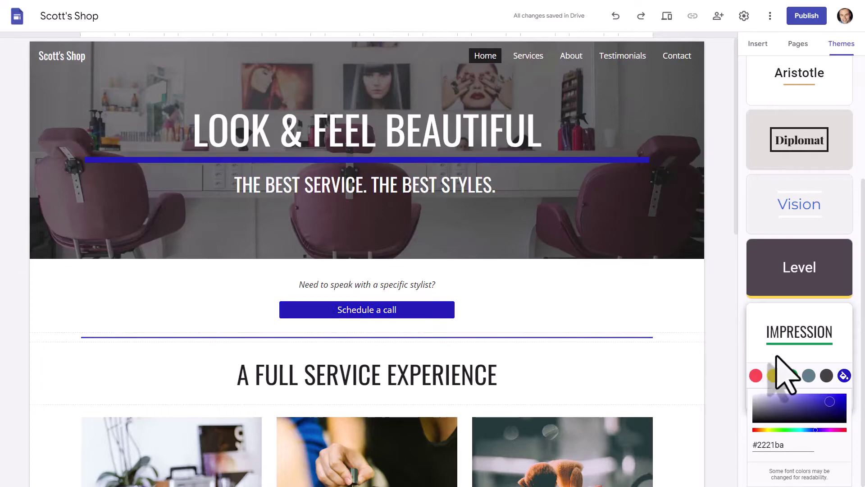
pyautogui.click(852, 360)
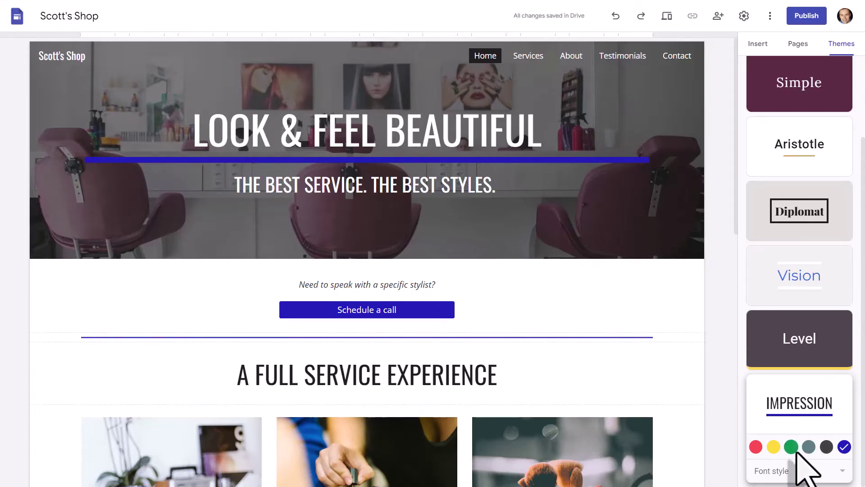
pyautogui.click(794, 473)
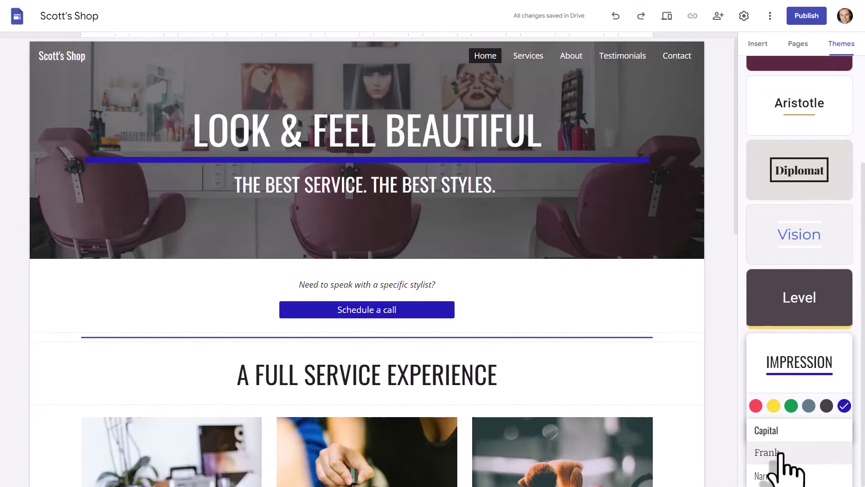
pyautogui.click(806, 453)
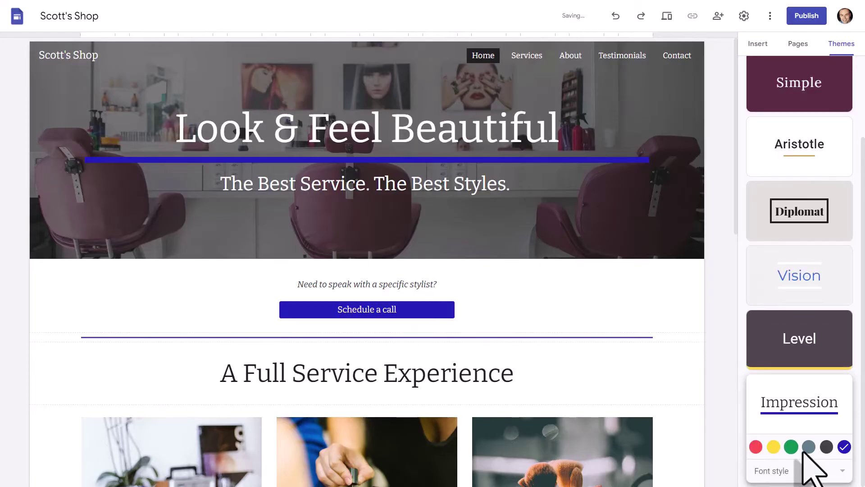
pyautogui.click(804, 473)
pyautogui.click(770, 477)
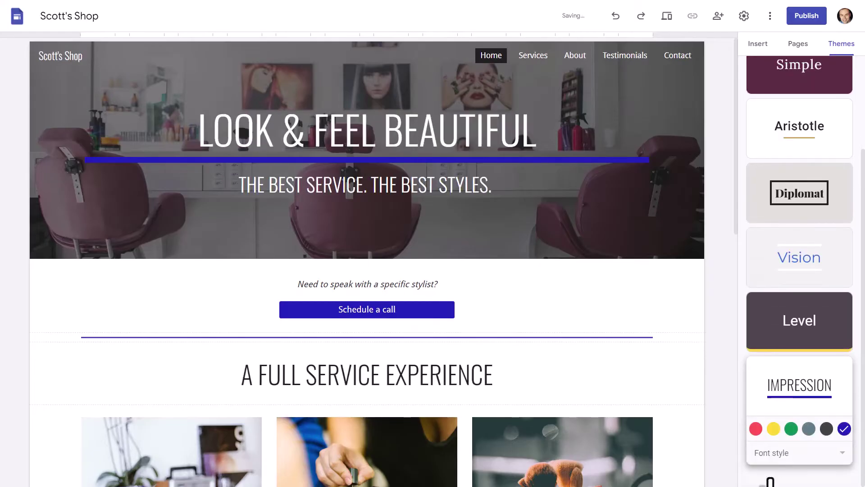
pyautogui.click(809, 471)
pyautogui.click(792, 425)
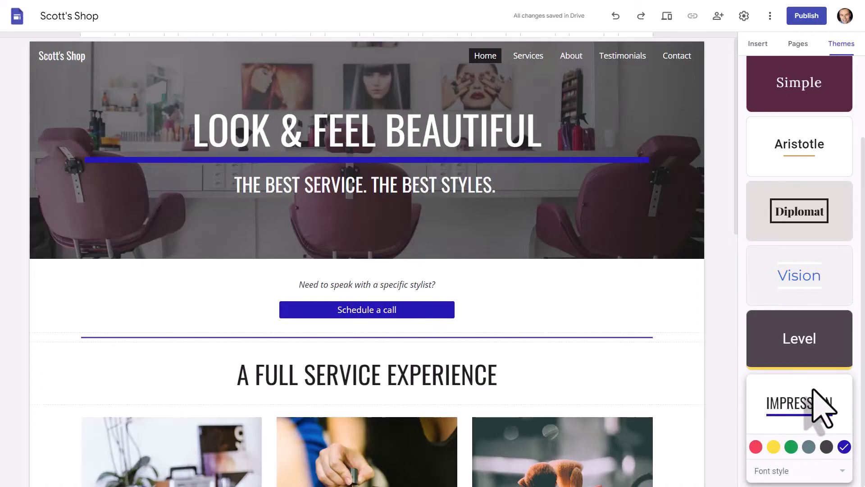
pyautogui.scroll(3, 821, 408)
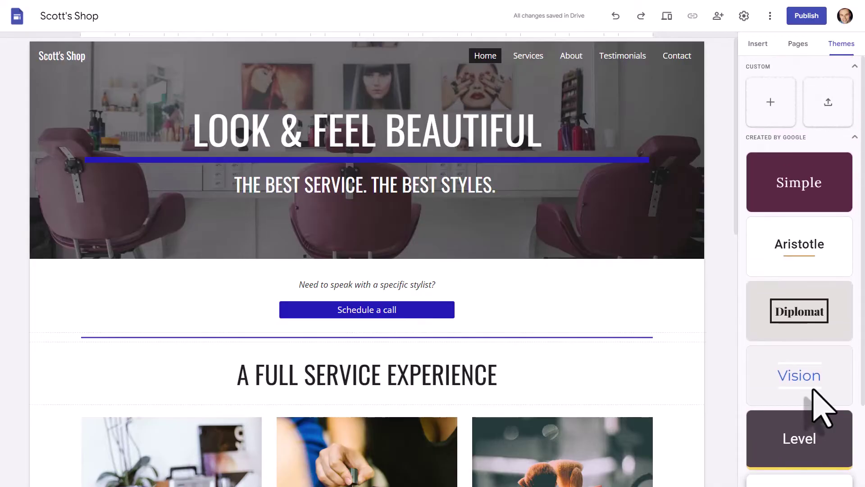
pyautogui.scroll(-3, 813, 392)
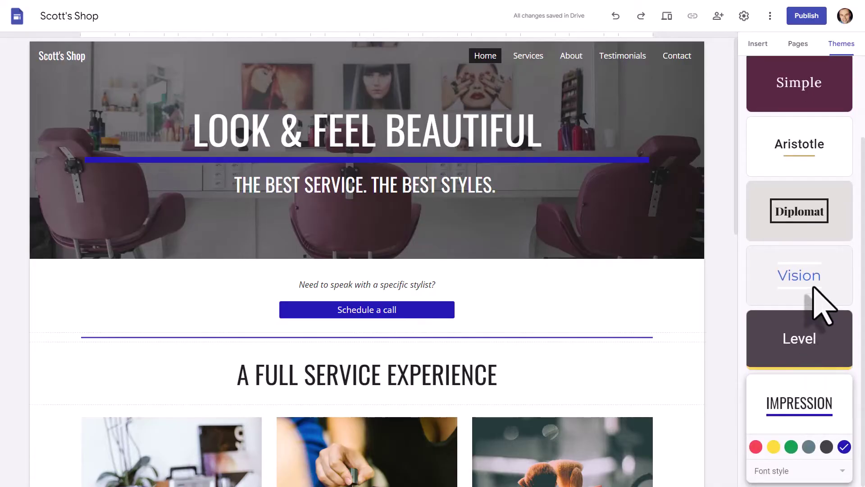
pyautogui.scroll(3, 816, 277)
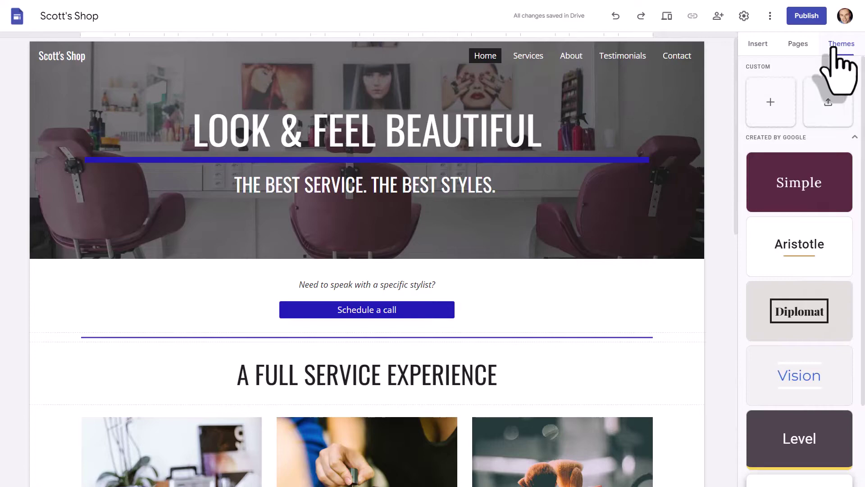
# - Visit the Services, About and Contact pages, then scroll through the Contact Us page
pyautogui.click(799, 44)
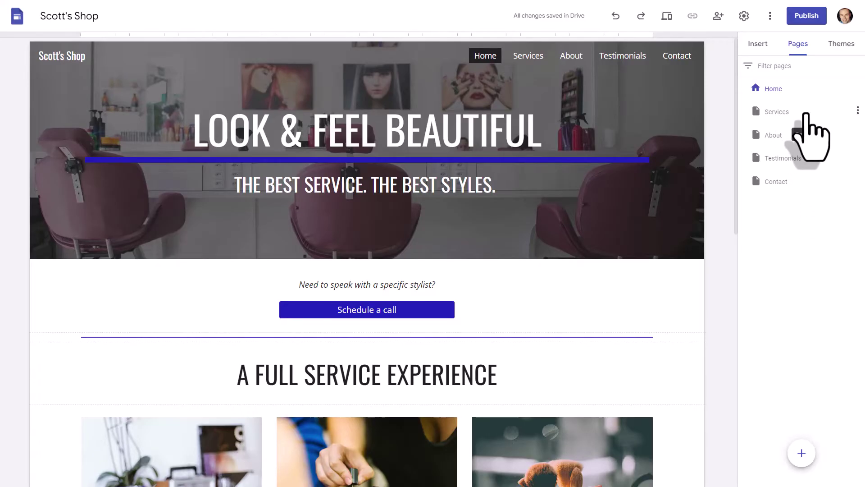
pyautogui.click(786, 116)
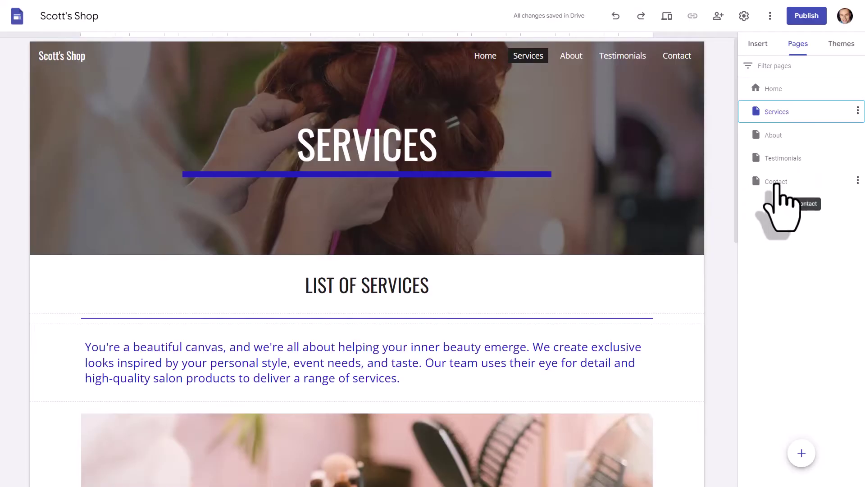
pyautogui.click(774, 137)
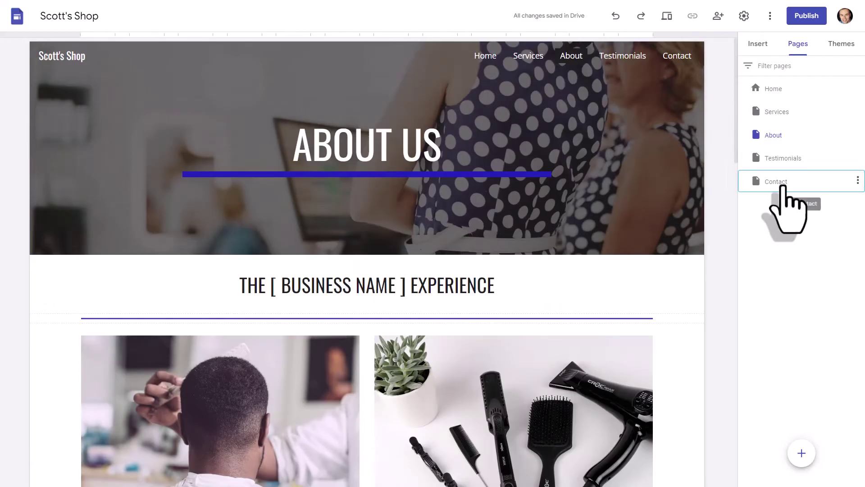
pyautogui.click(784, 186)
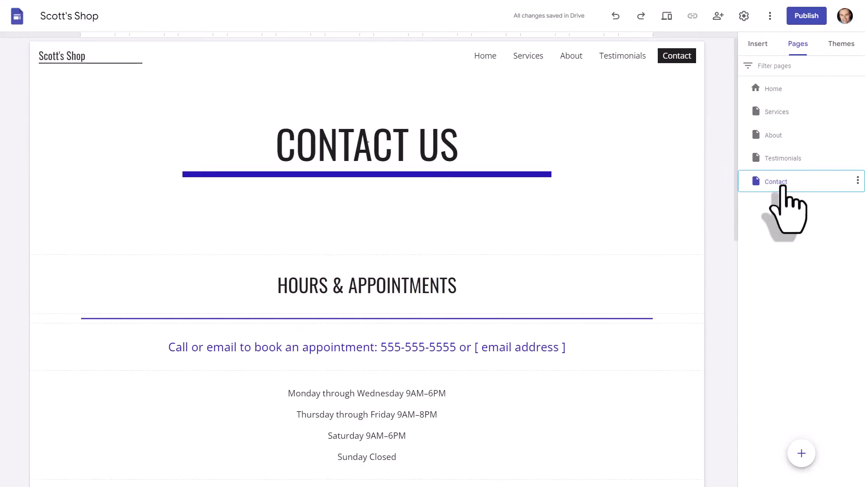
pyautogui.scroll(-10, 649, 230)
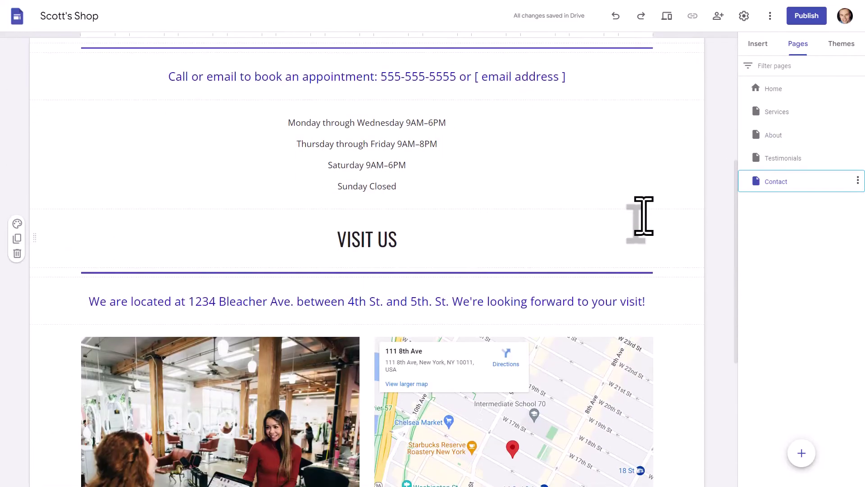
pyautogui.scroll(-2, 589, 247)
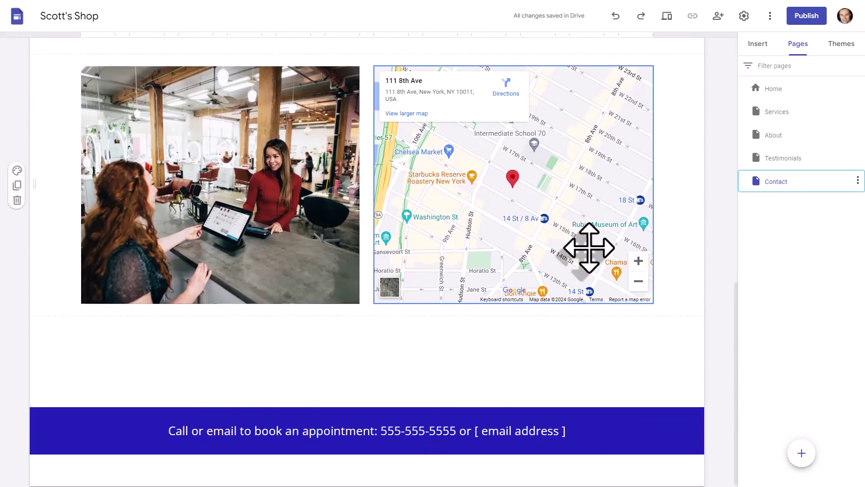
pyautogui.scroll(2, 589, 247)
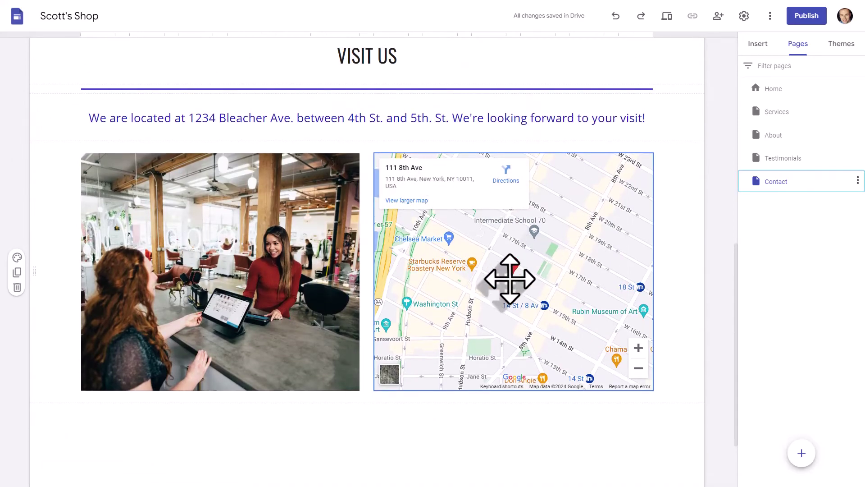
pyautogui.scroll(7, 530, 271)
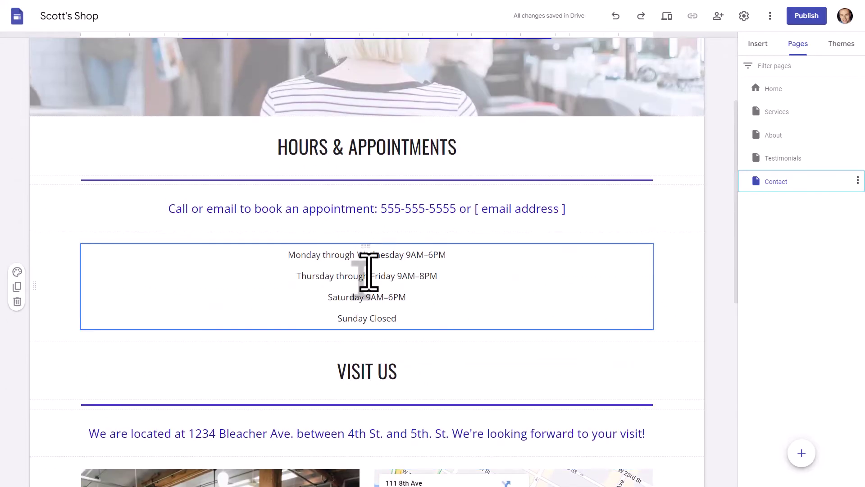
pyautogui.scroll(3, 450, 278)
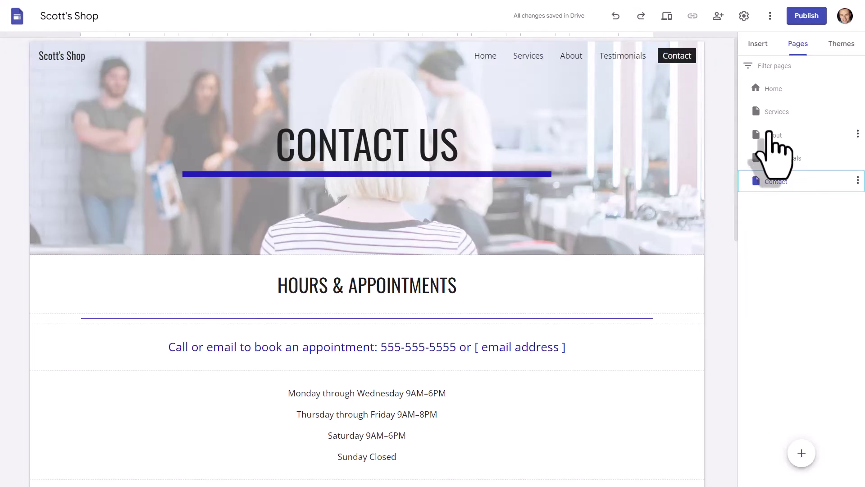
# - Move Contact just below Home and About below Contact, then open Testimonials
pyautogui.moveTo(778, 175); pyautogui.dragTo(775, 108)
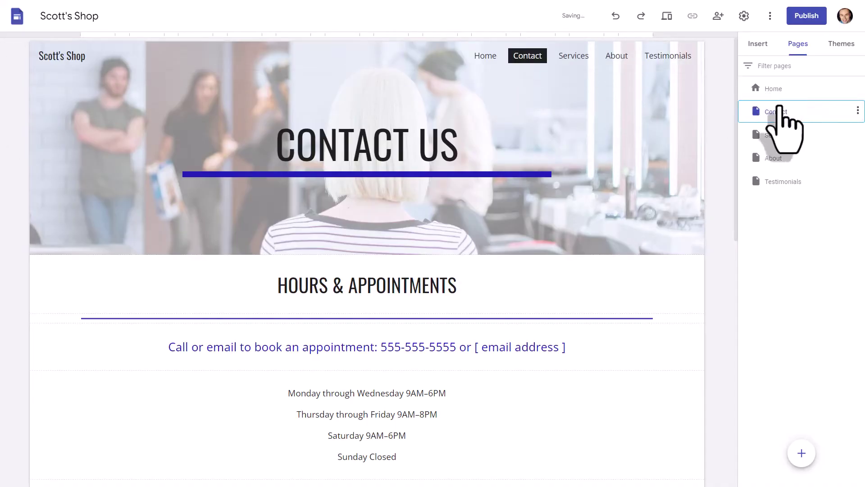
pyautogui.click(774, 160)
pyautogui.moveTo(775, 161); pyautogui.dragTo(778, 132)
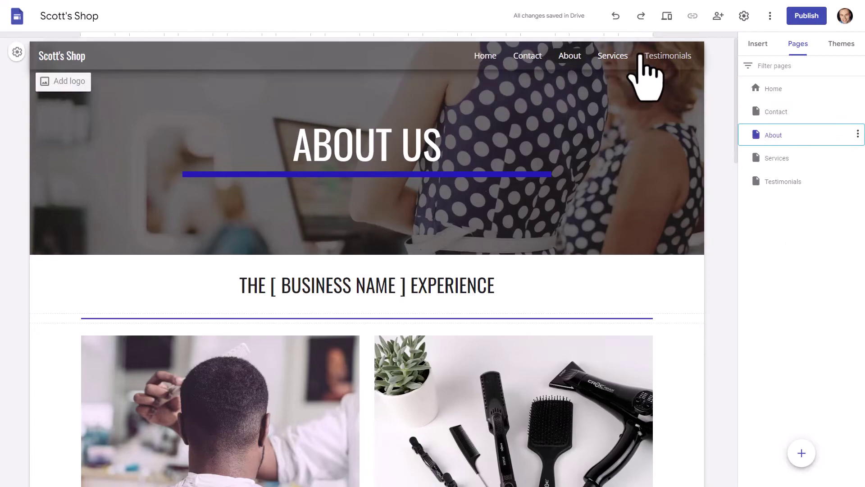
pyautogui.click(782, 181)
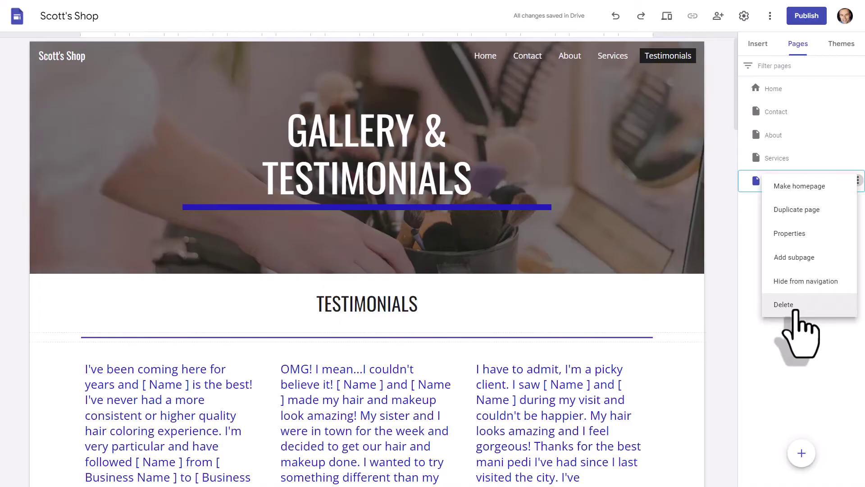
# - Dismiss the page menu and create a new page named 'Deals' after Testimonials
pyautogui.click(833, 356)
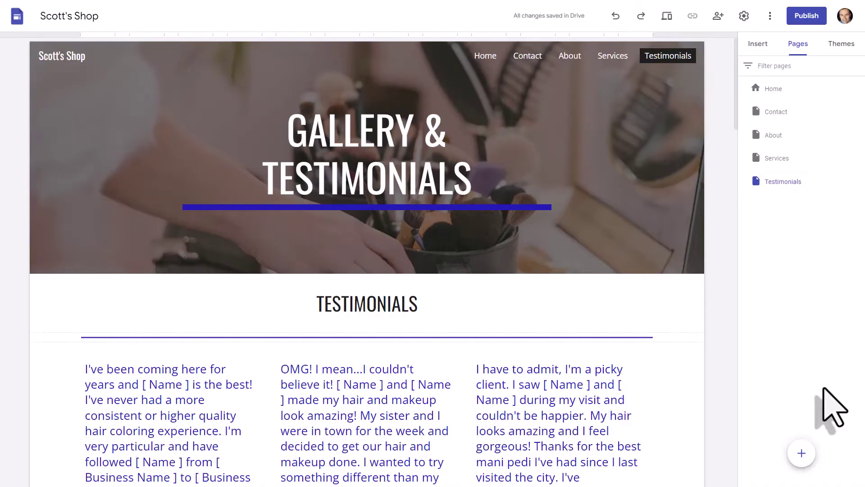
pyautogui.moveTo(801, 453)
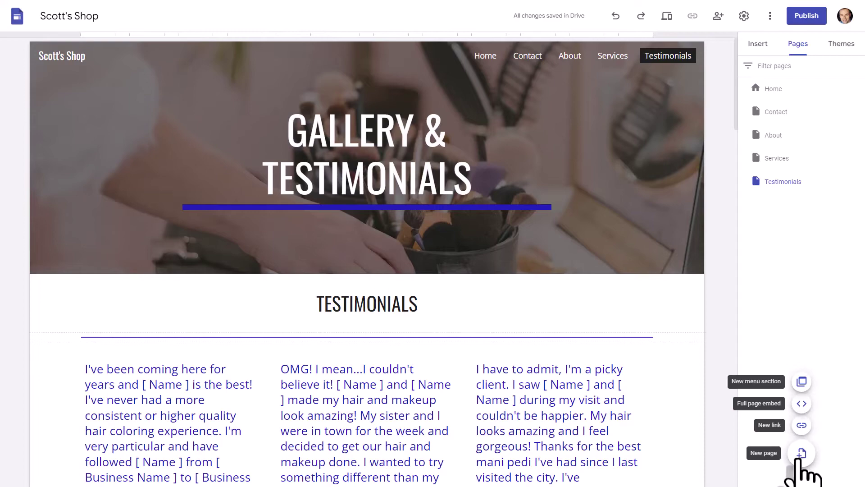
pyautogui.click(802, 453)
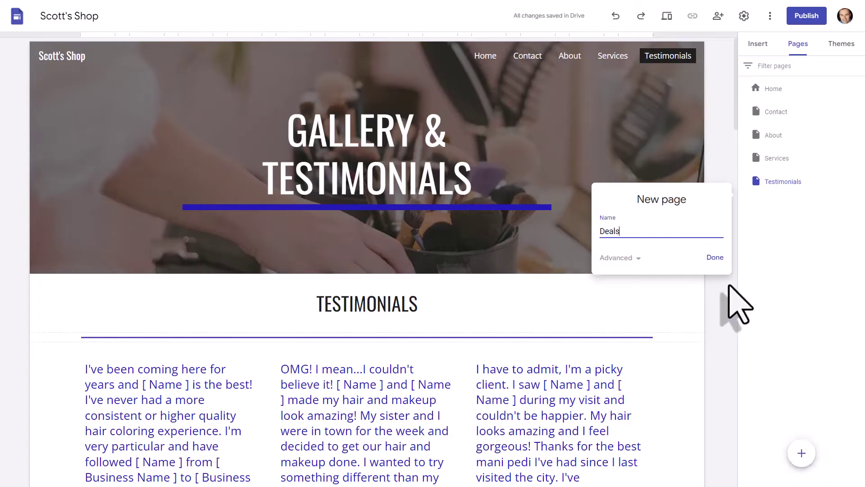
pyautogui.click(715, 257)
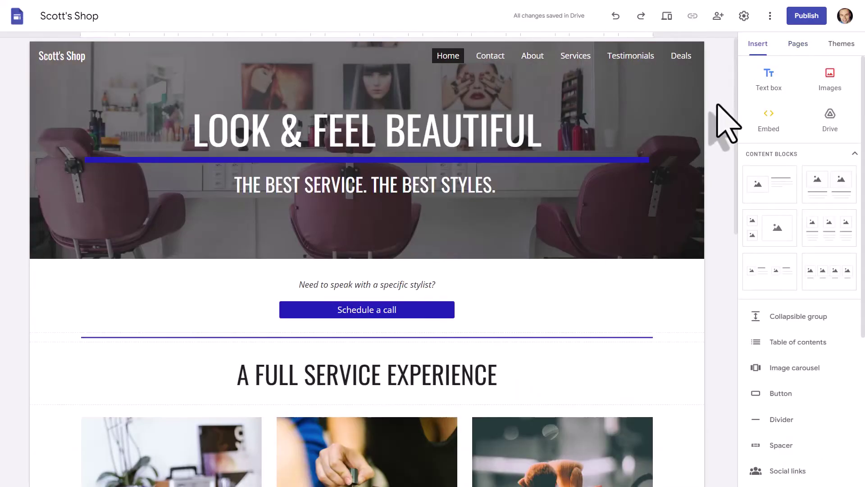
pyautogui.scroll(-5, 517, 145)
pyautogui.scroll(5, 517, 145)
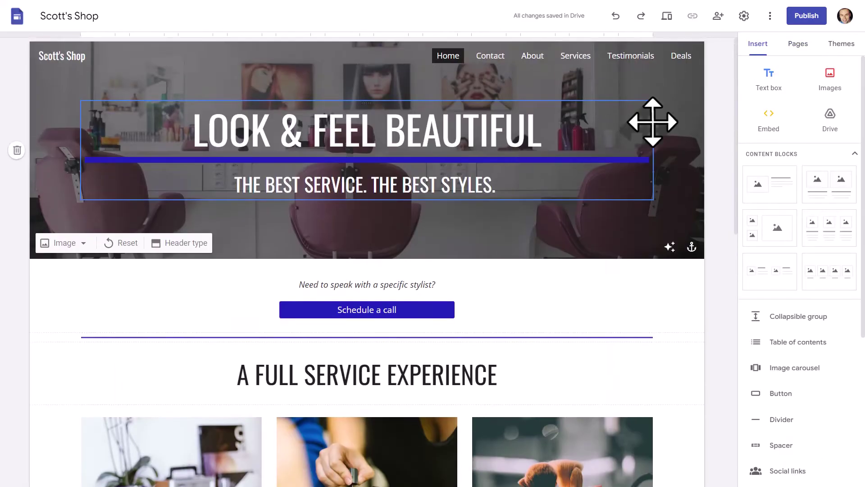
# - Upload the red loop image as the site logo under Settings > Brand images
pyautogui.click(744, 16)
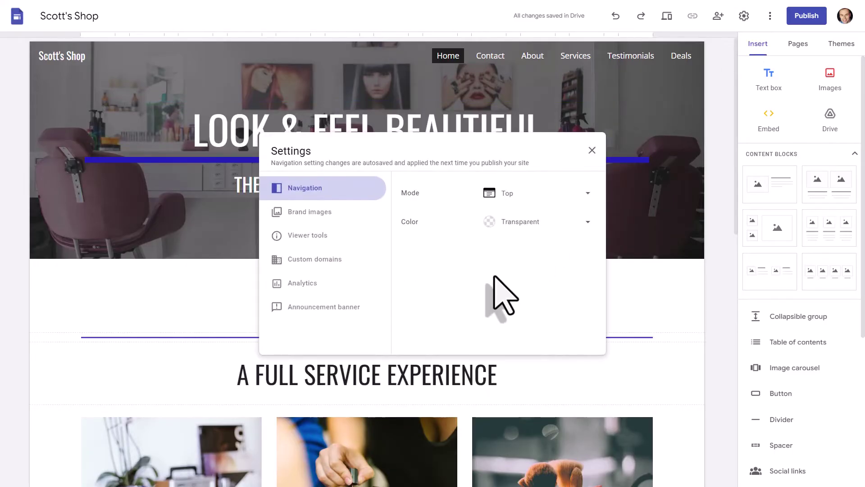
pyautogui.click(304, 213)
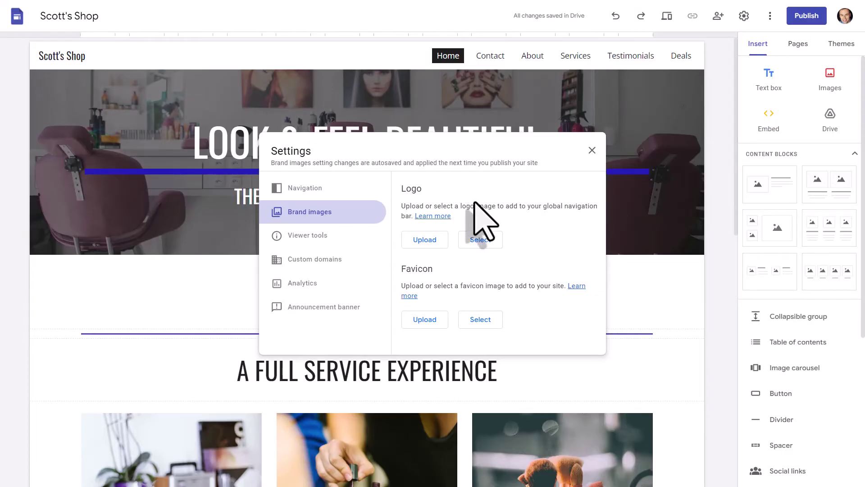
pyautogui.click(419, 243)
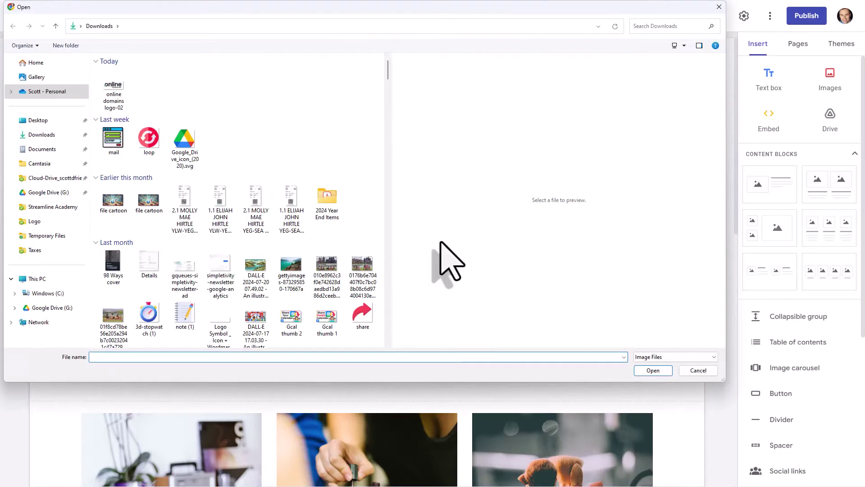
pyautogui.doubleClick(149, 139)
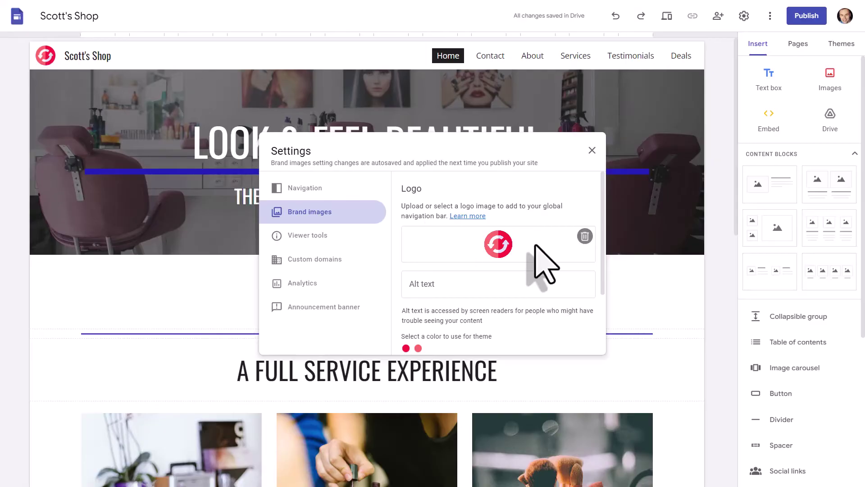
# - Switch the site theme colour in Brand images from blue to the logo's red
pyautogui.scroll(-2, 535, 246)
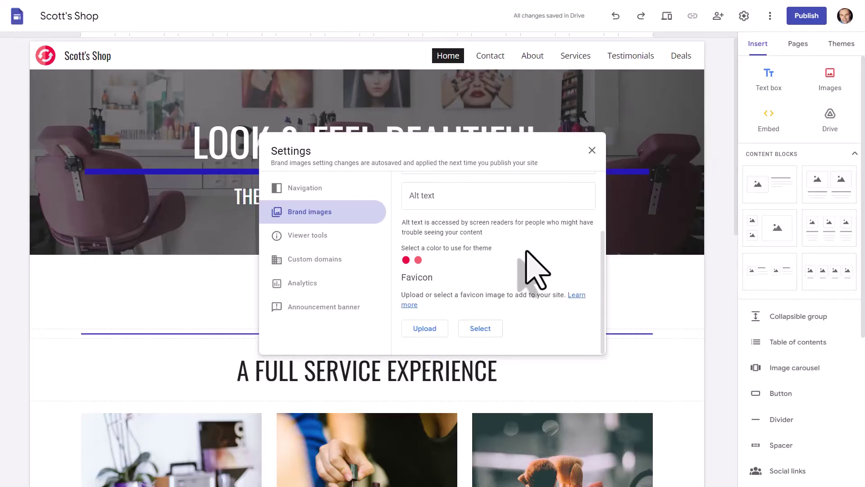
pyautogui.scroll(2, 522, 262)
pyautogui.scroll(-1, 518, 252)
pyautogui.scroll(-1, 505, 275)
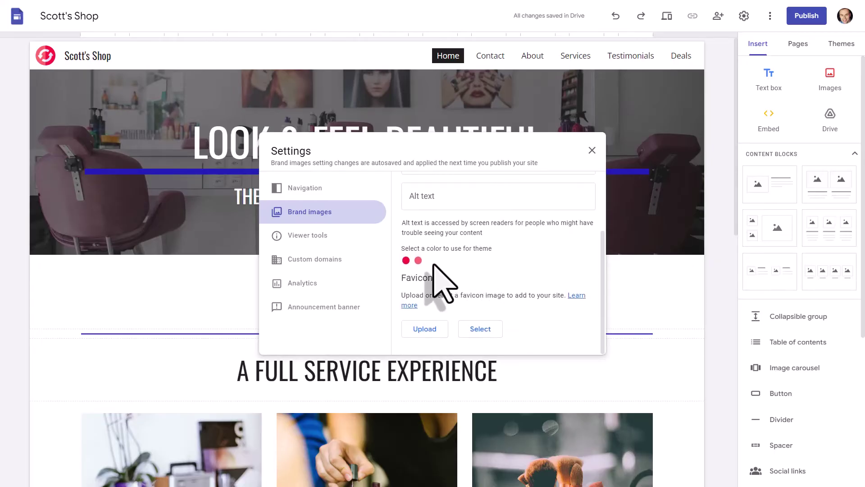
pyautogui.scroll(3, 477, 266)
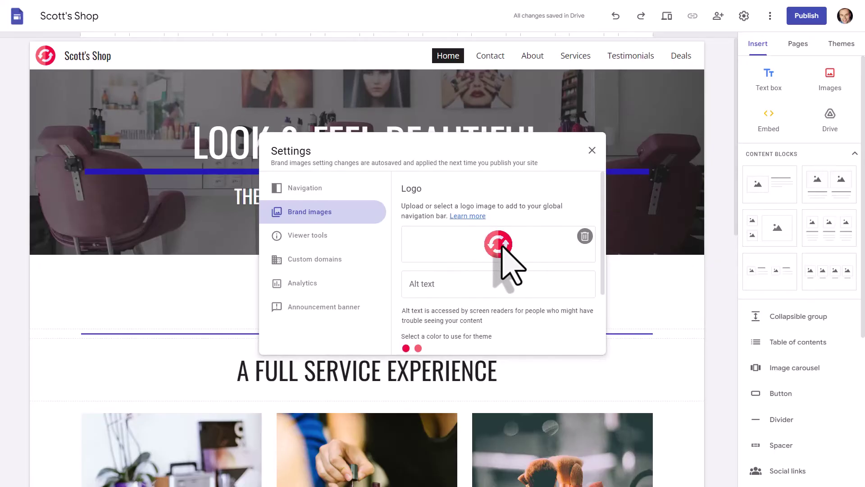
pyautogui.scroll(-3, 504, 259)
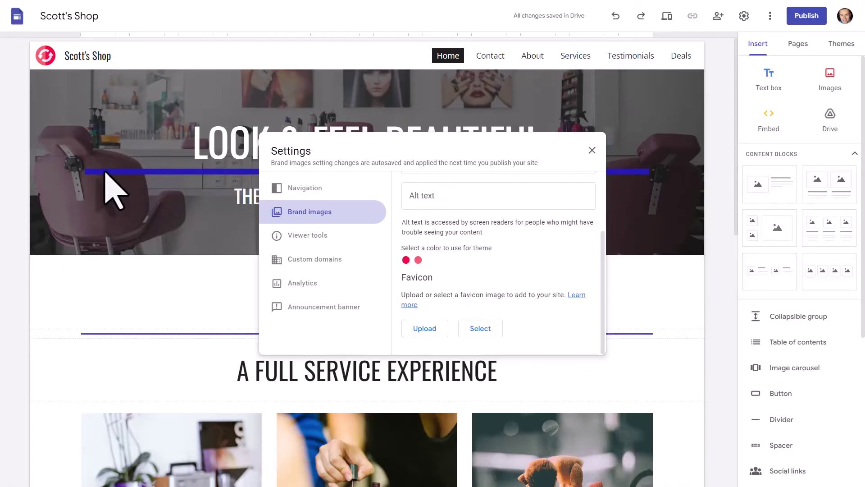
pyautogui.click(406, 260)
pyautogui.scroll(3, 463, 257)
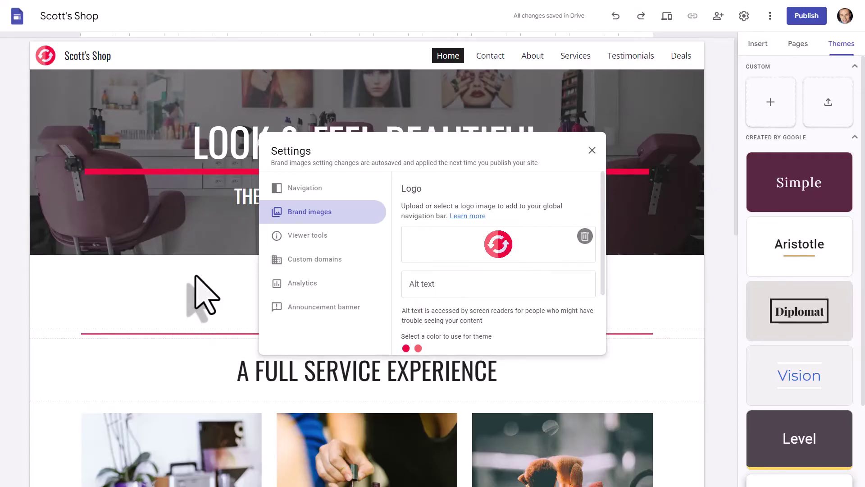
# - Check Custom domains, close Settings, and open Publish settings with web address scottshop
pyautogui.click(315, 263)
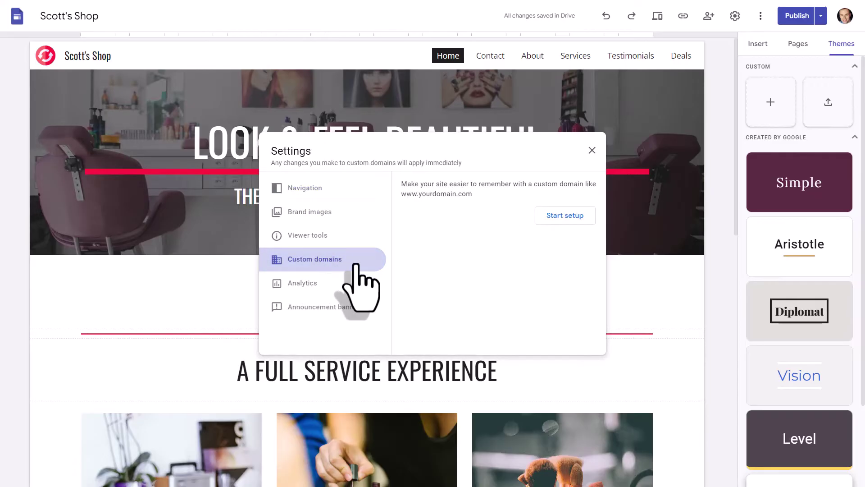
pyautogui.click(821, 18)
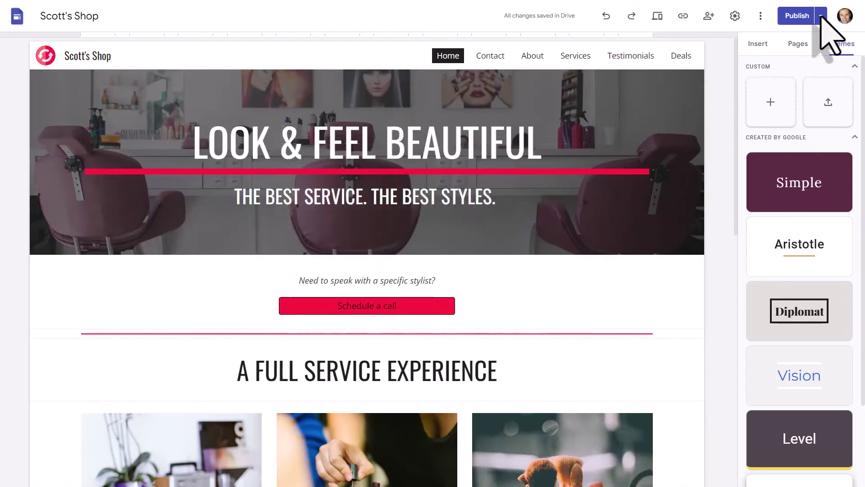
pyautogui.click(820, 18)
pyautogui.click(757, 38)
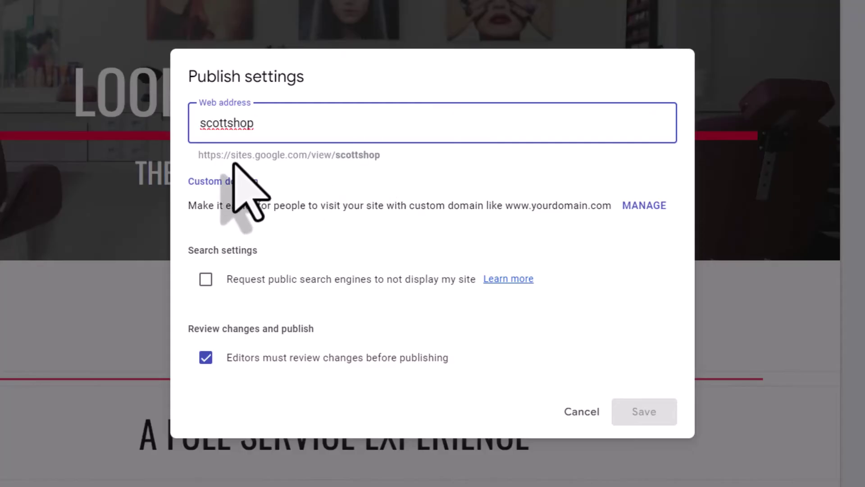
# - Cancel the Publish settings dialog without saving any changes
pyautogui.click(580, 412)
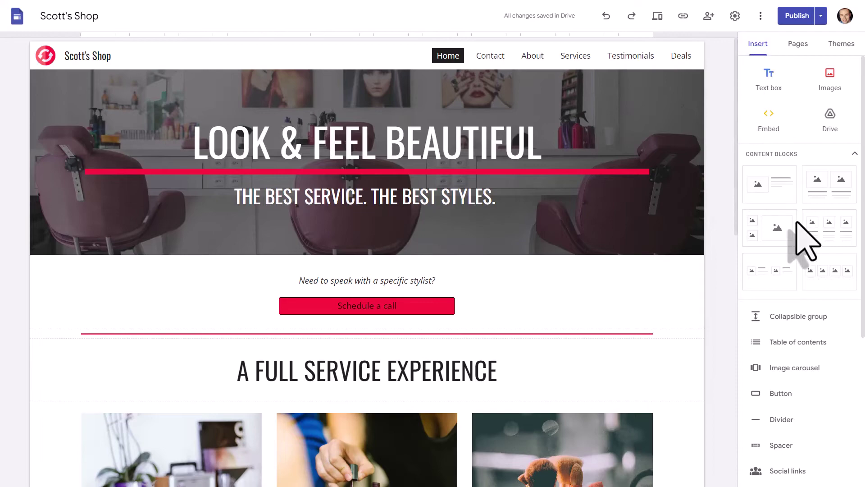
pyautogui.scroll(-5, 797, 223)
pyautogui.scroll(5, 800, 235)
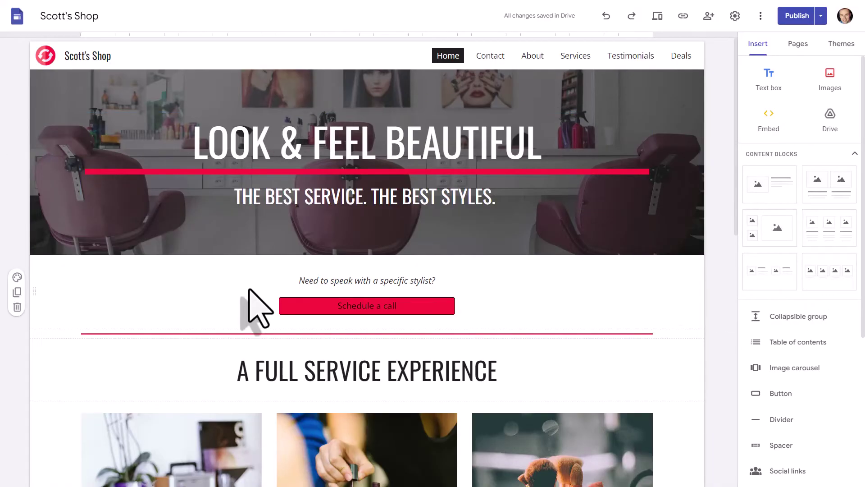
pyautogui.scroll(-12, 251, 309)
pyautogui.scroll(13, 257, 310)
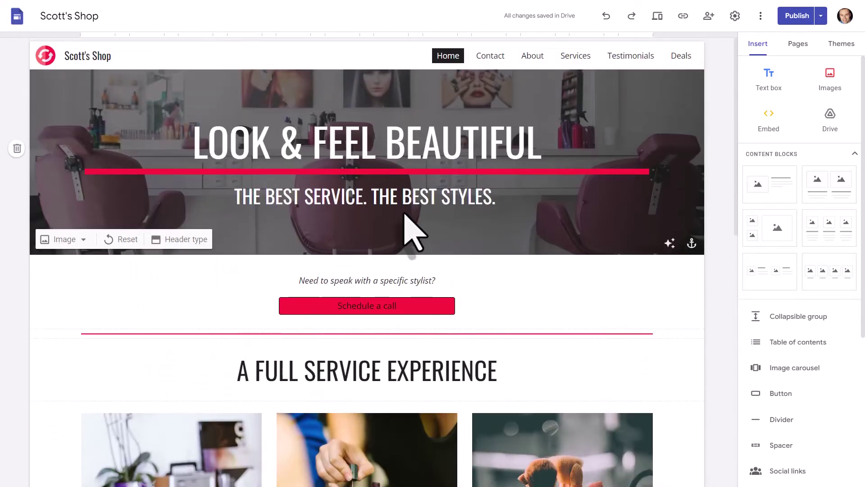
# - Change the hero banner title's last word from BEAUTIFUL to GREAT
pyautogui.click(439, 148)
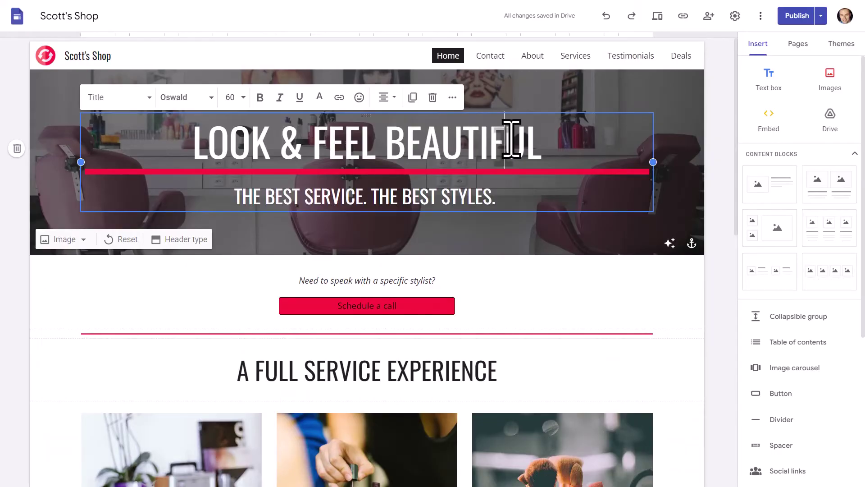
pyautogui.press('End')
pyautogui.press('BackSpace')
pyautogui.press('BackSpace')
pyautogui.press('BackSpace')
pyautogui.press('BackSpace')
pyautogui.press('BackSpace')
pyautogui.press('BackSpace')
pyautogui.press('BackSpace')
pyautogui.press('BackSpace')
pyautogui.press('BackSpace')
pyautogui.write('GREAT')
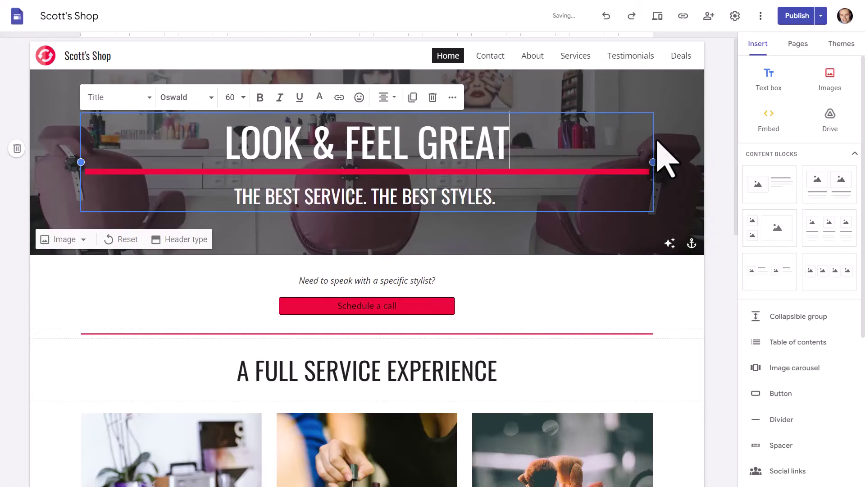
pyautogui.click(711, 148)
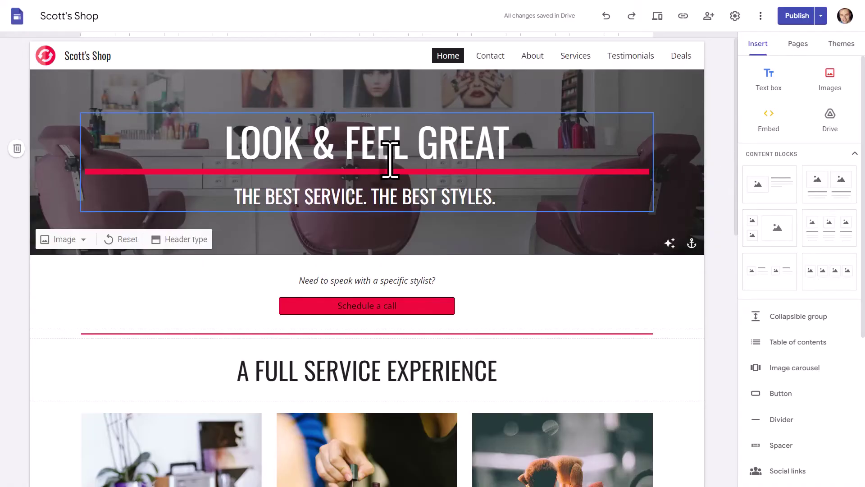
# - Resize the whole banner subtitle to font size 14, then to 24
pyautogui.click(344, 198)
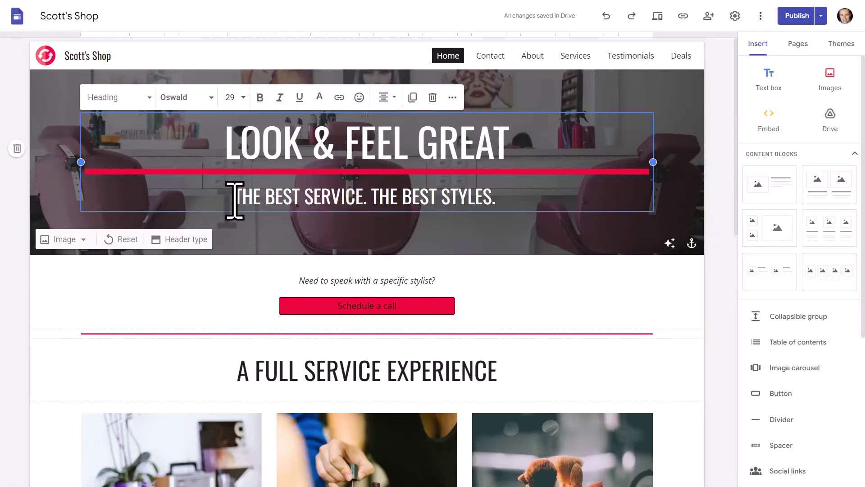
pyautogui.moveTo(253, 200); pyautogui.dragTo(520, 197)
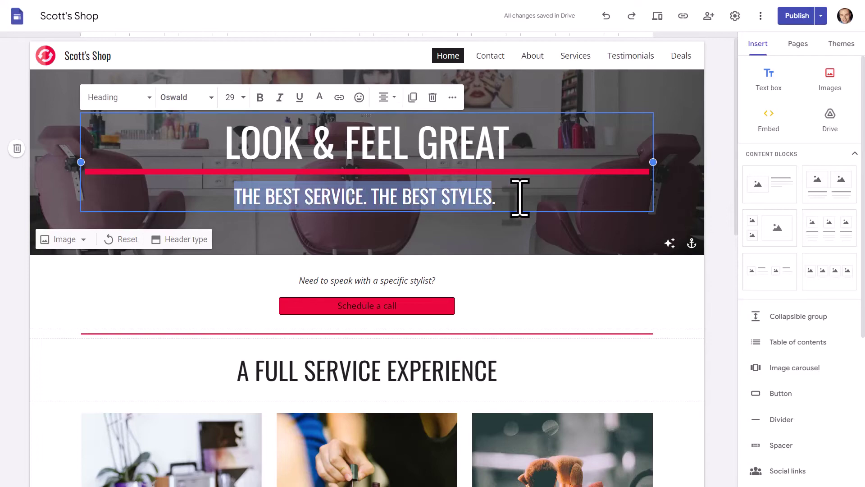
pyautogui.click(239, 97)
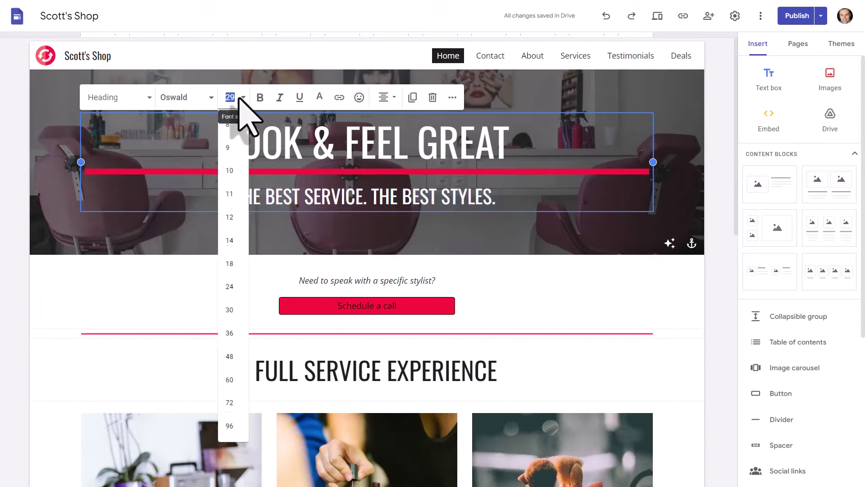
pyautogui.click(231, 243)
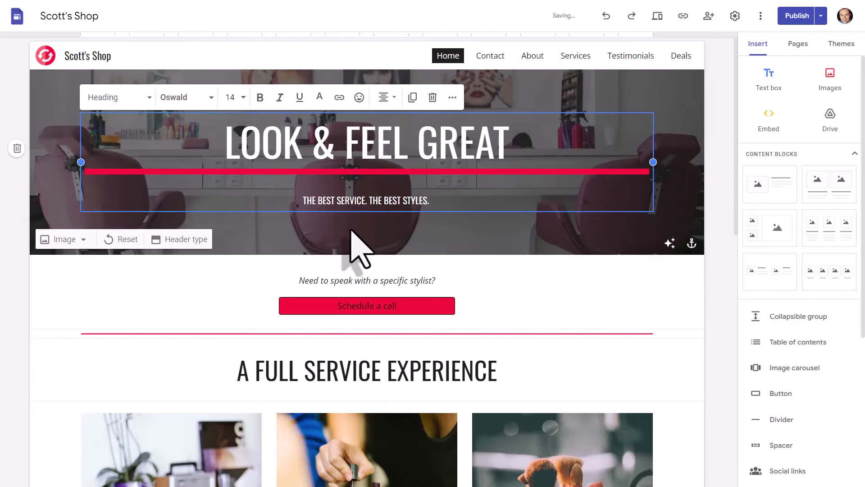
pyautogui.click(238, 97)
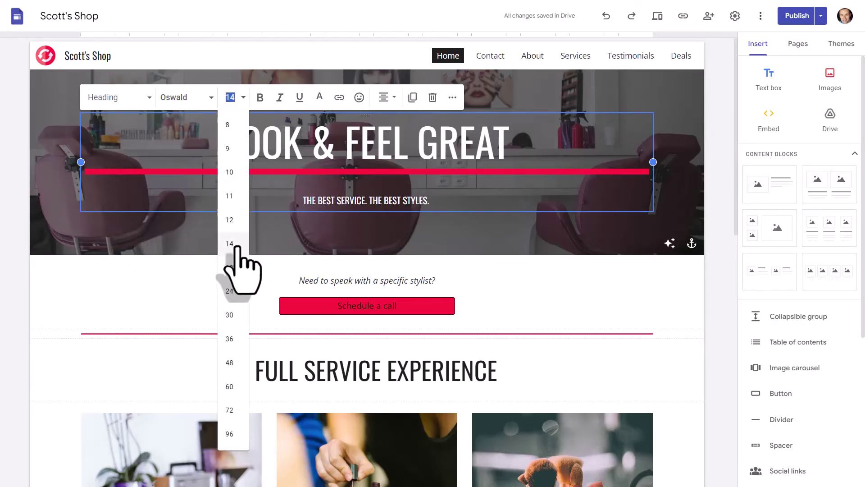
pyautogui.click(230, 291)
pyautogui.click(718, 182)
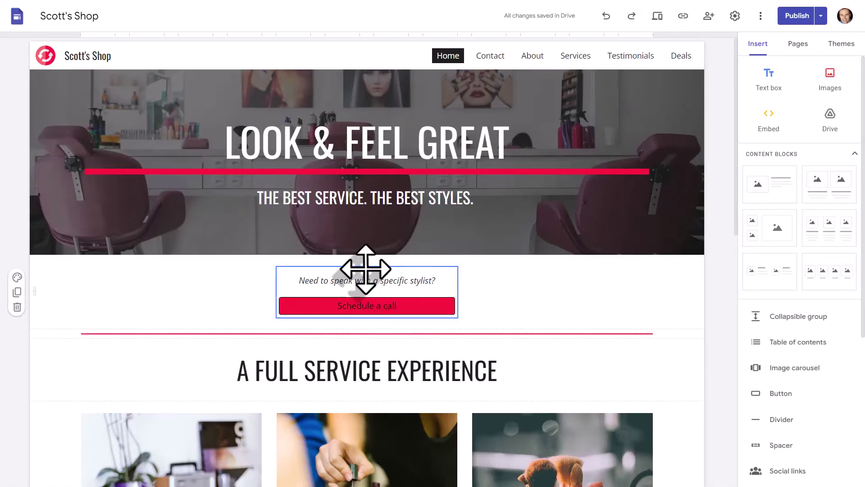
pyautogui.moveTo(366, 269); pyautogui.dragTo(401, 272)
pyautogui.scroll(-2, 494, 301)
pyautogui.scroll(-3, 495, 302)
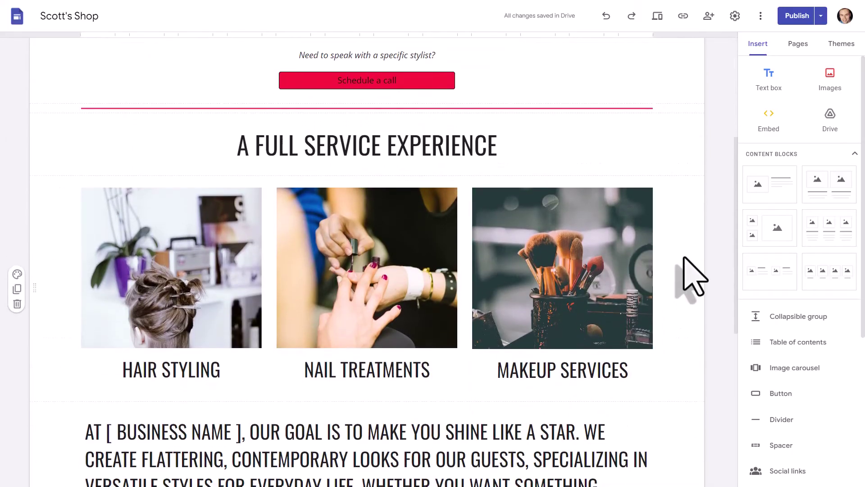
pyautogui.scroll(-1, 684, 257)
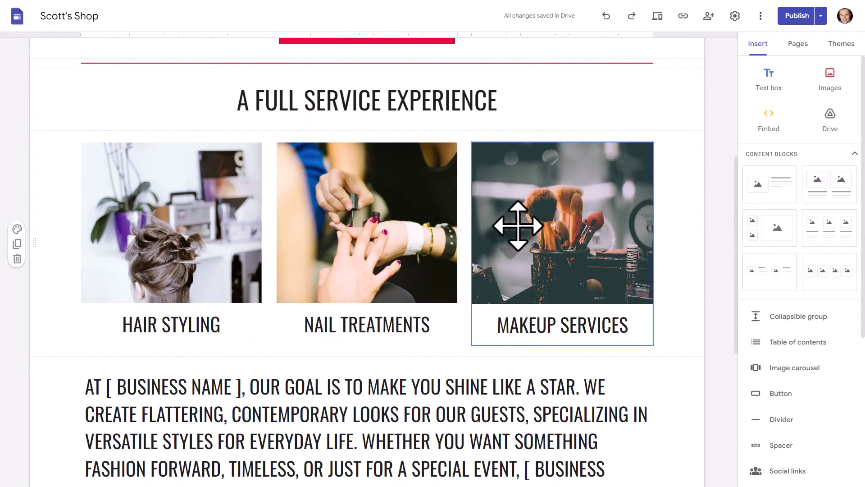
# - Swap the Nail Treatments photo for the blue Simpletivity logo image from Google Drive
pyautogui.click(387, 218)
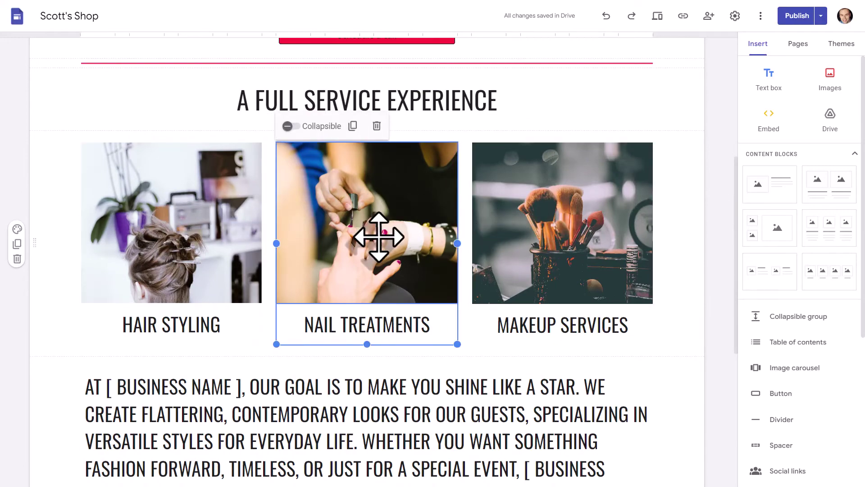
pyautogui.click(377, 213)
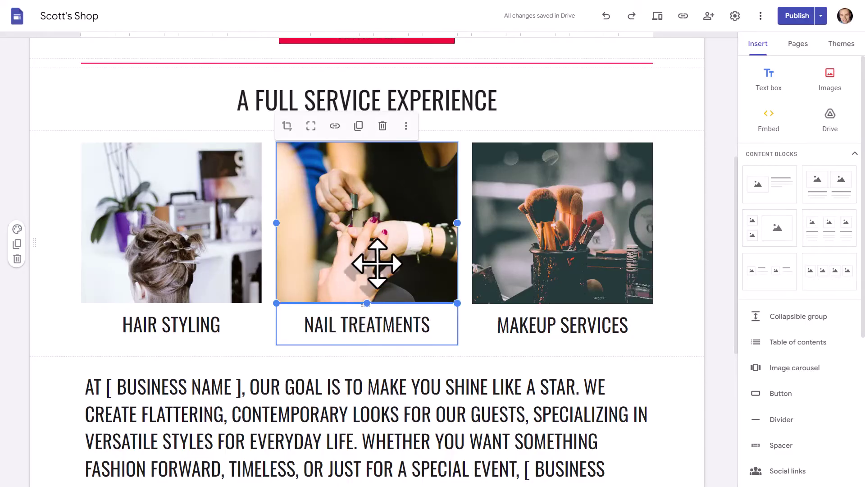
pyautogui.click(406, 126)
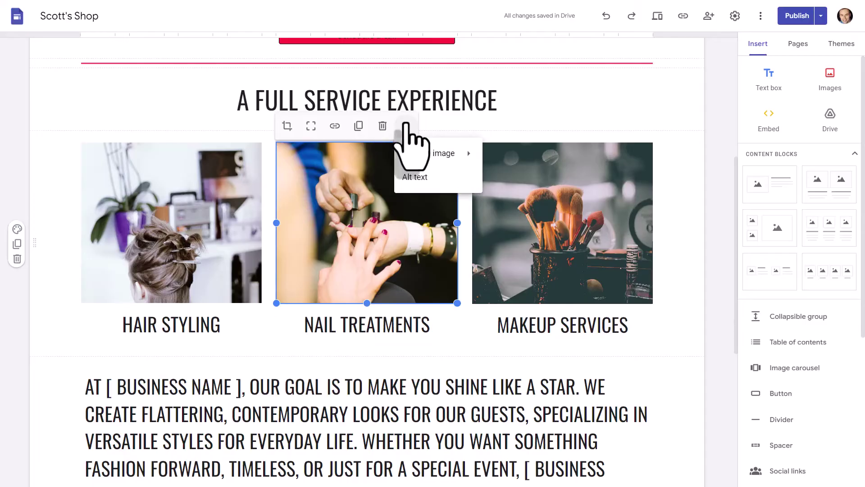
pyautogui.moveTo(434, 153)
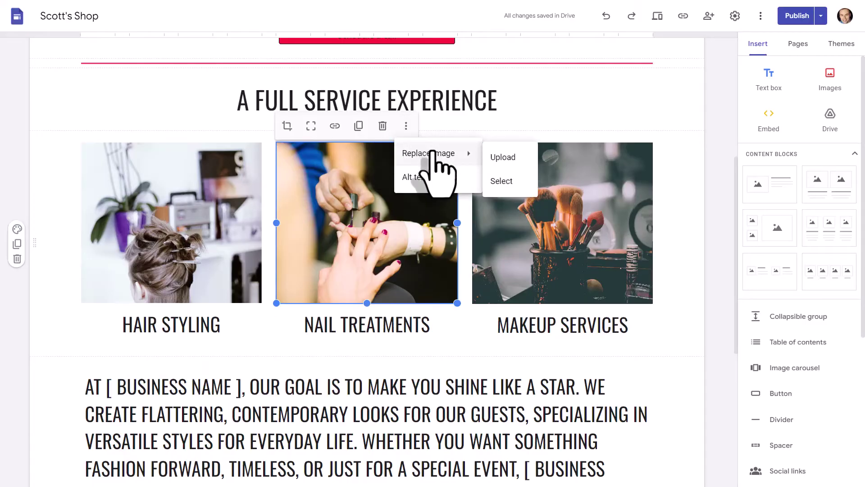
pyautogui.click(503, 181)
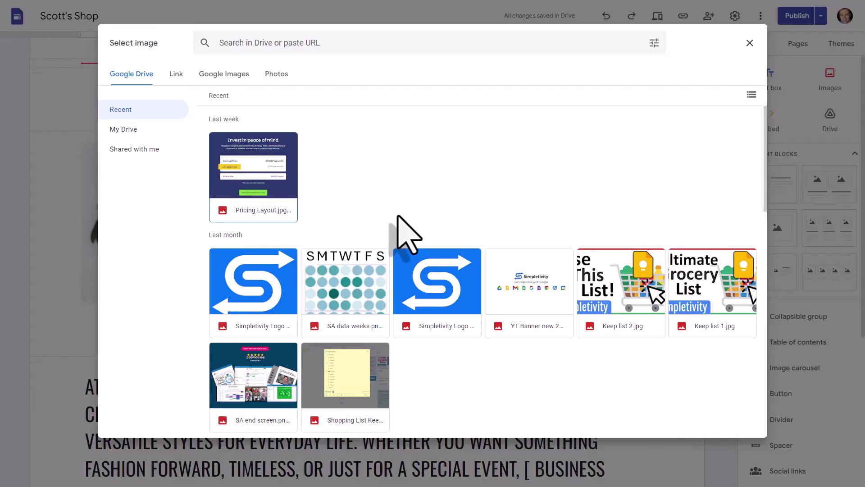
pyautogui.click(430, 283)
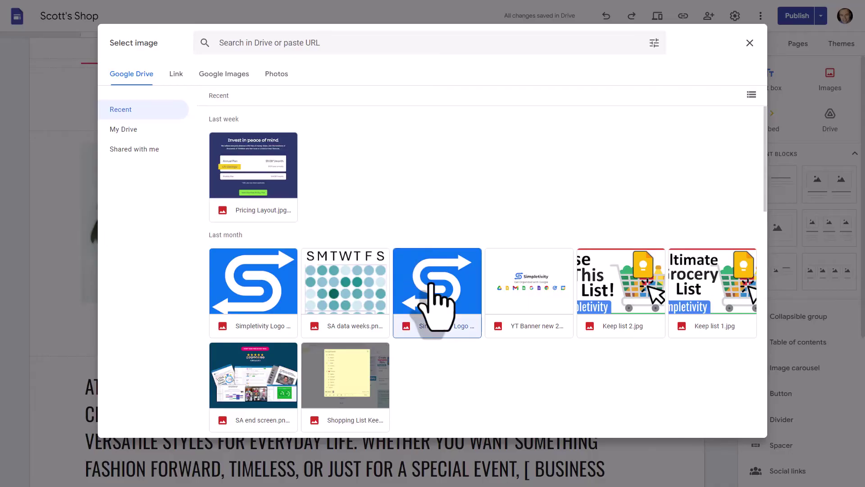
pyautogui.click(744, 422)
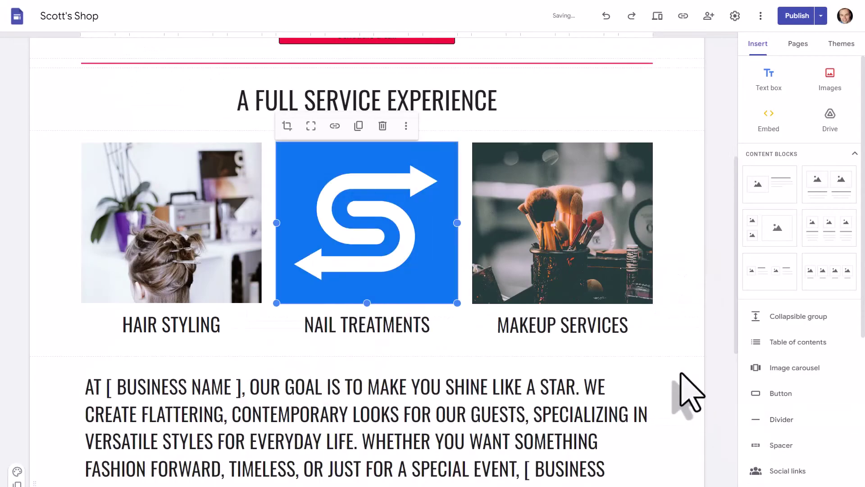
pyautogui.click(715, 257)
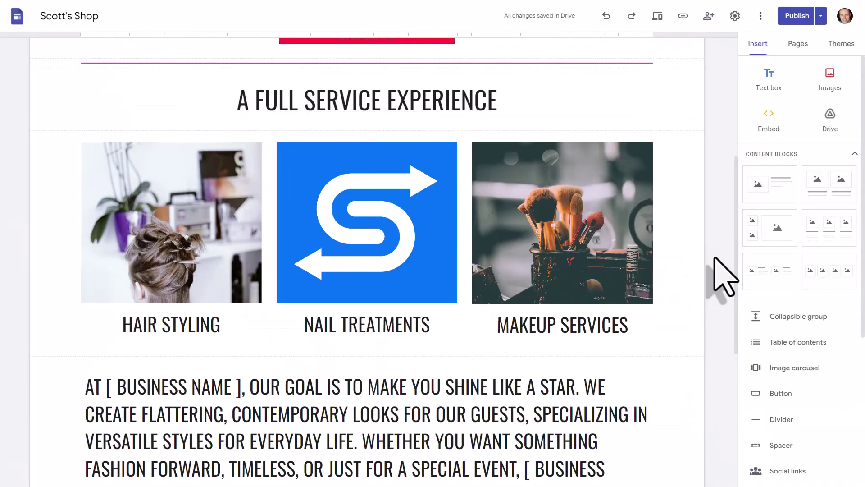
# - Remove the business description text box beneath the Hair, Nail and Makeup headings
pyautogui.scroll(1, 686, 270)
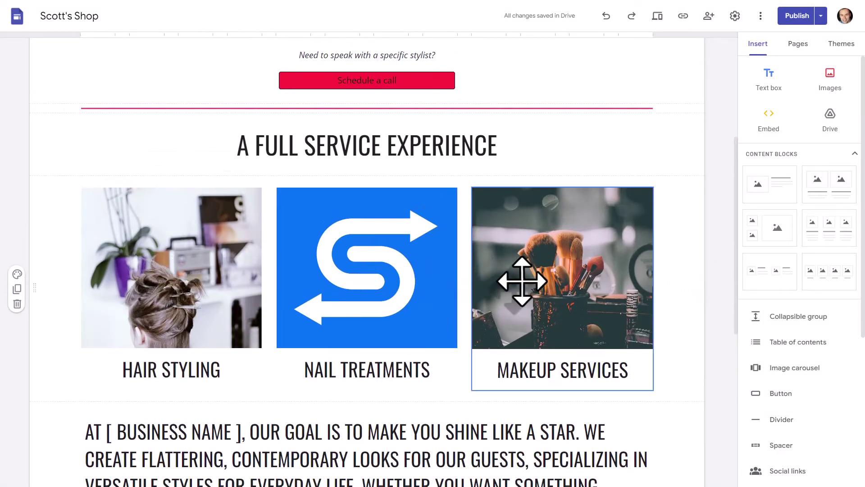
pyautogui.scroll(-2, 713, 229)
pyautogui.scroll(-5, 721, 247)
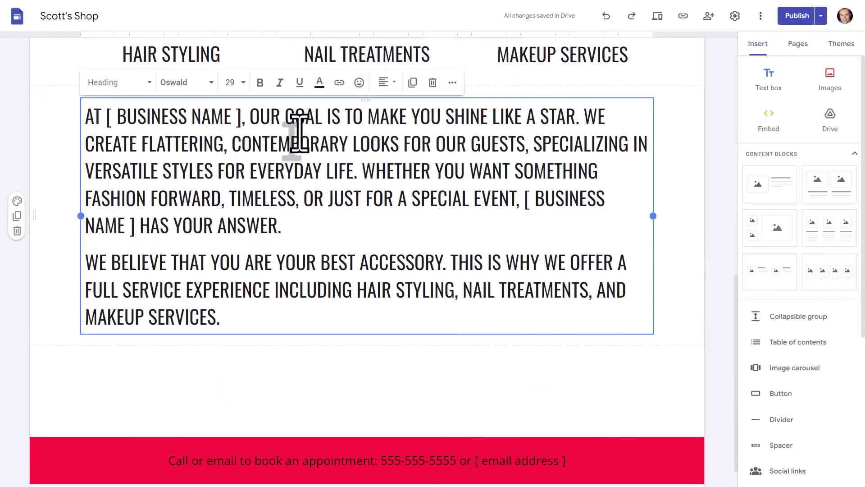
pyautogui.click(431, 83)
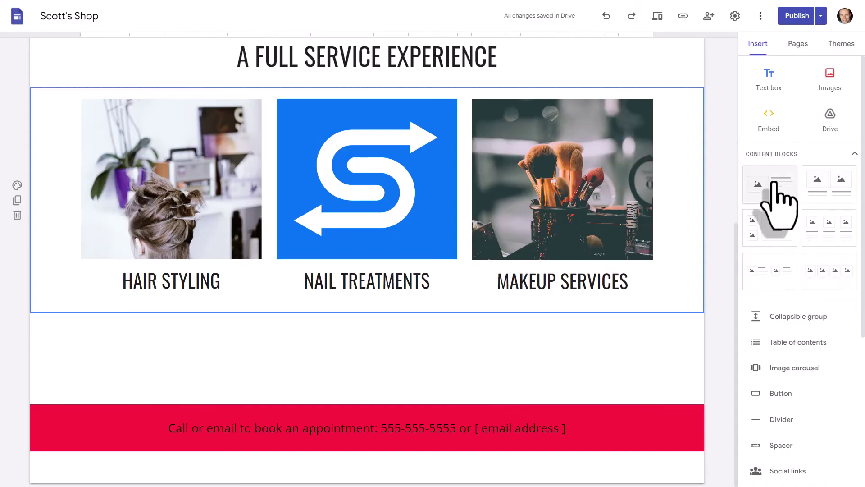
# - Place the image-left, text-right content block below the services grid
pyautogui.moveTo(775, 185); pyautogui.dragTo(363, 332)
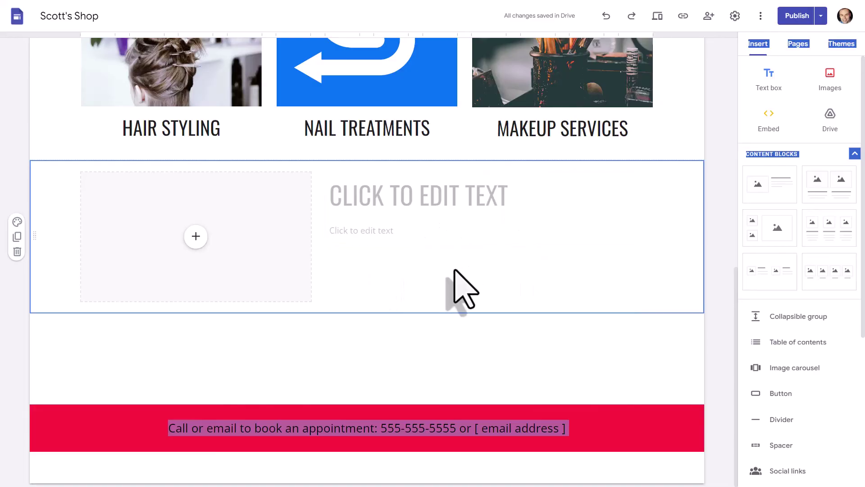
pyautogui.click(726, 261)
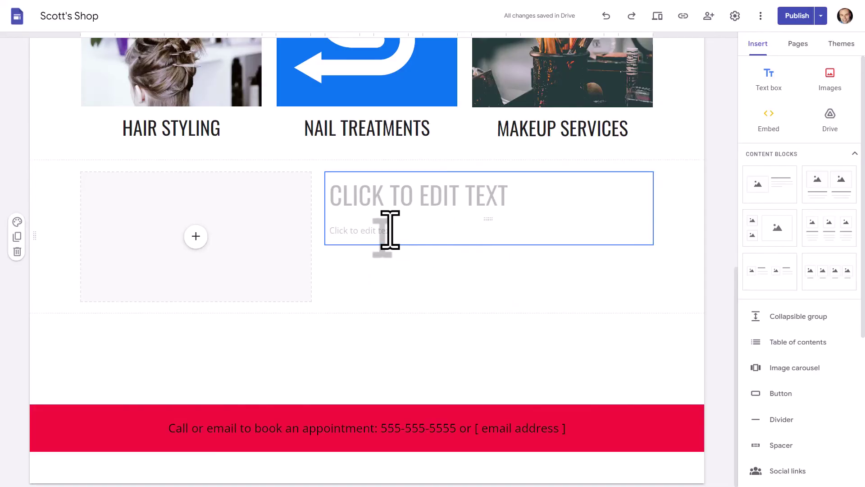
pyautogui.click(196, 237)
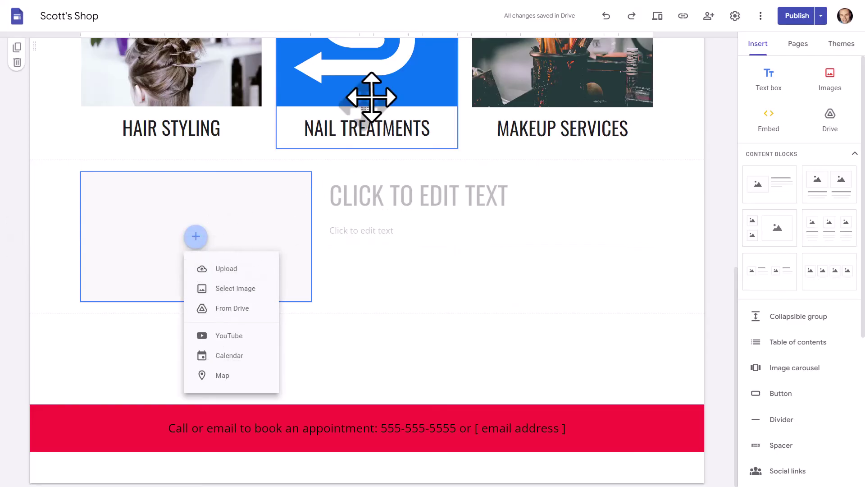
pyautogui.click(410, 202)
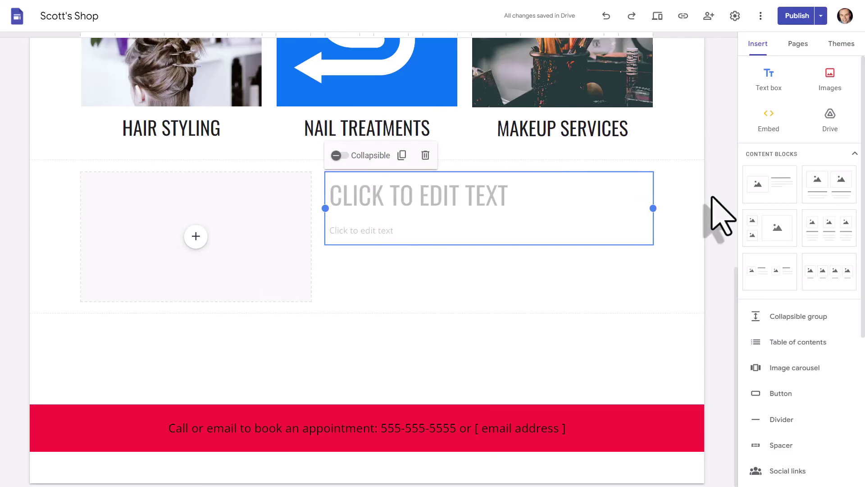
pyautogui.click(663, 226)
pyautogui.scroll(3, 647, 232)
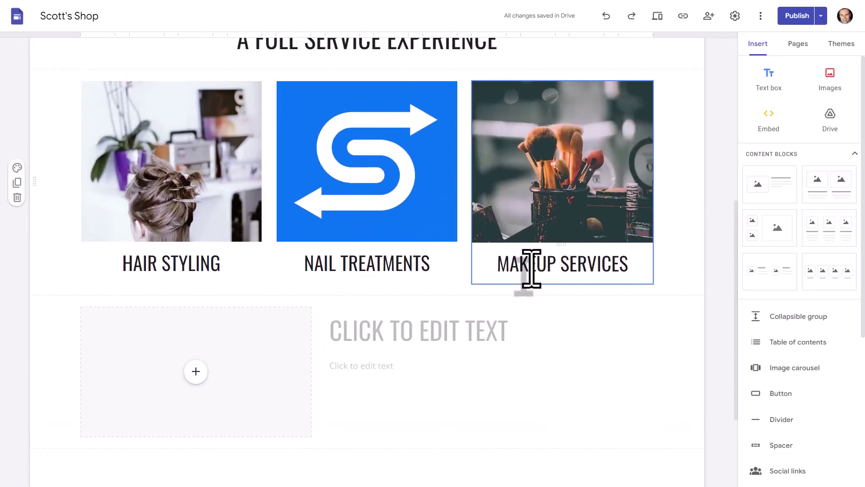
pyautogui.scroll(4, 358, 269)
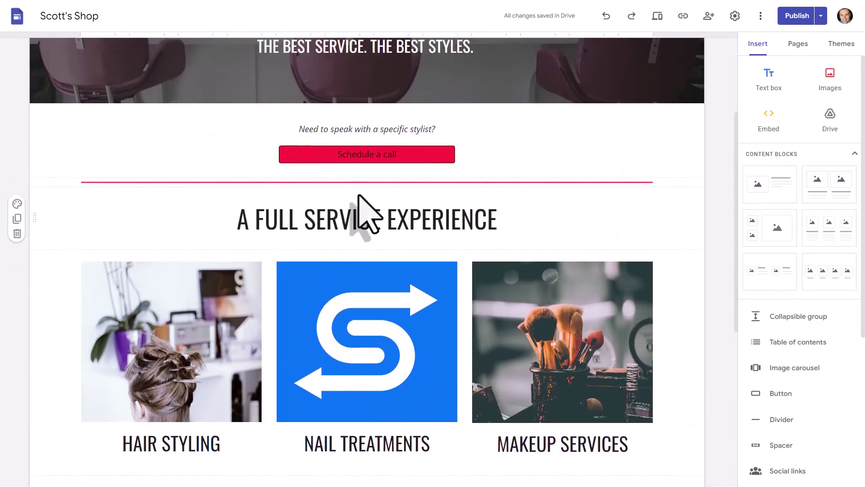
# - Title the new block NEW SPECIALS, leaving its body text placeholder unchanged
pyautogui.scroll(-5, 366, 212)
pyautogui.scroll(-2, 366, 212)
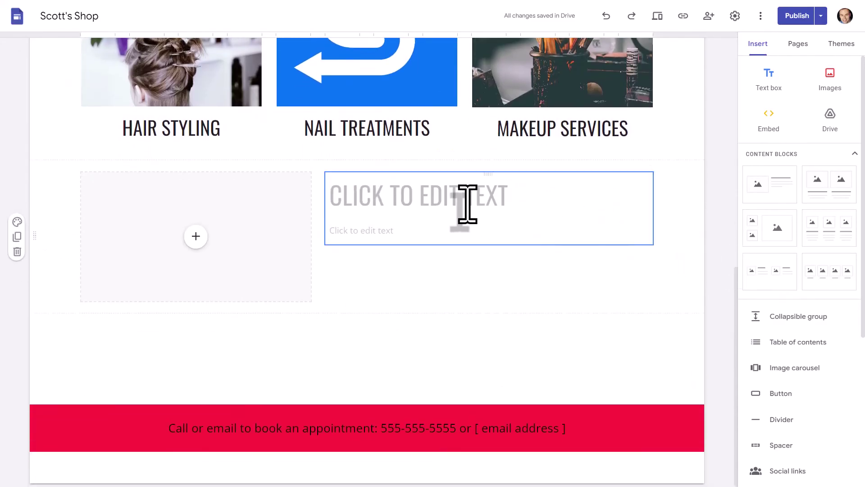
pyautogui.click(423, 194)
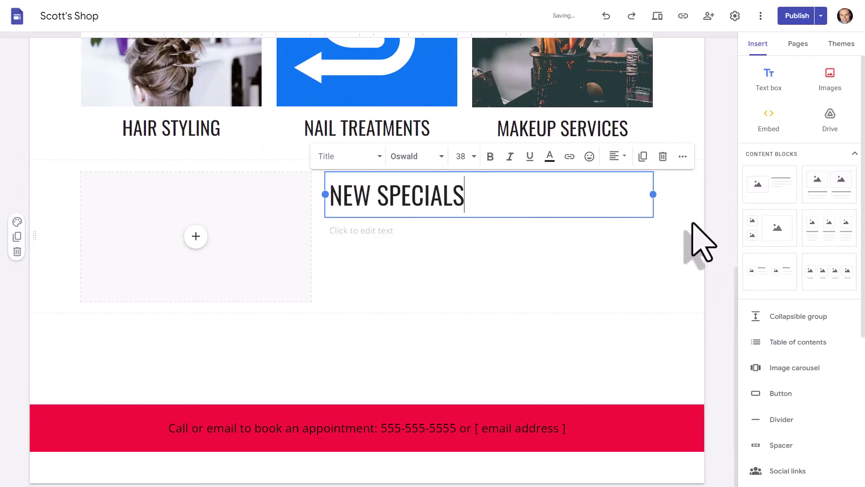
pyautogui.click(721, 238)
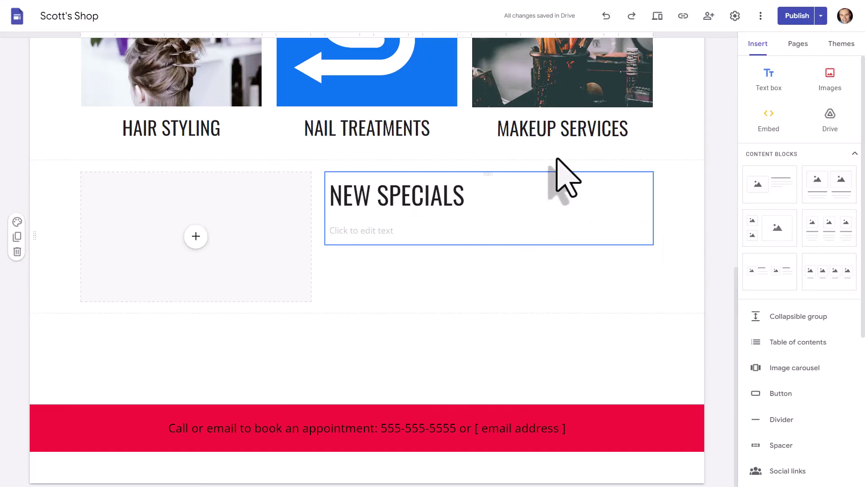
pyautogui.scroll(4, 554, 140)
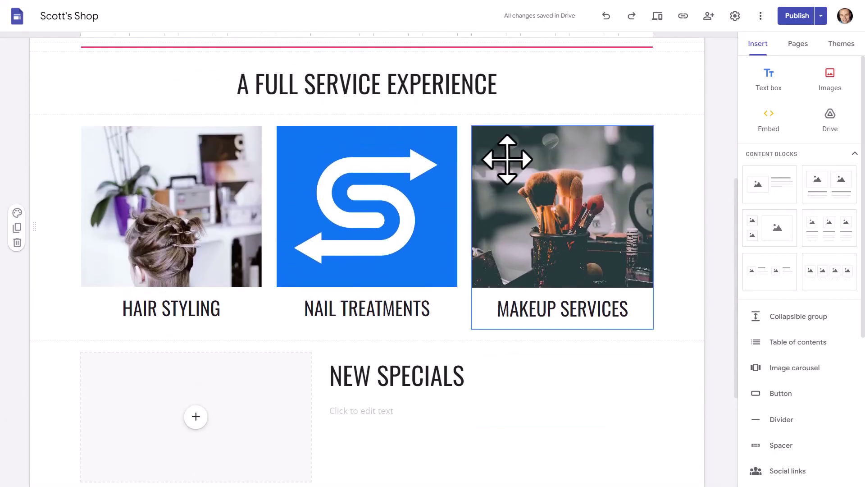
pyautogui.scroll(-4, 580, 318)
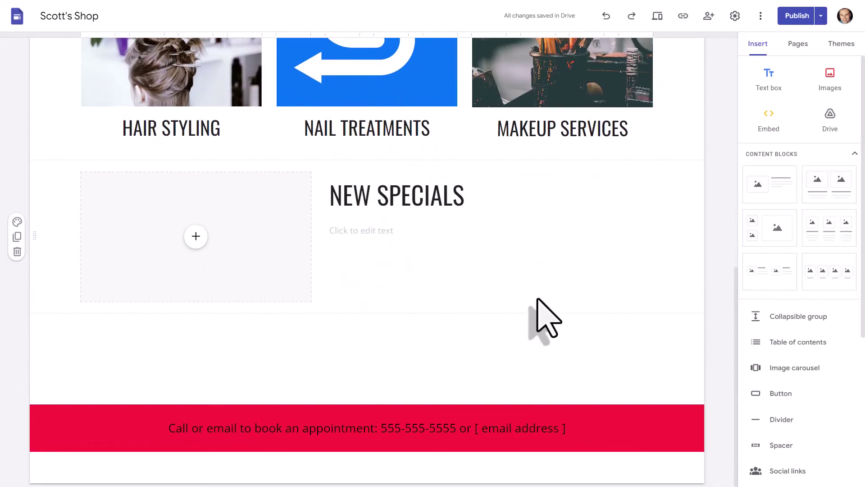
pyautogui.click(402, 234)
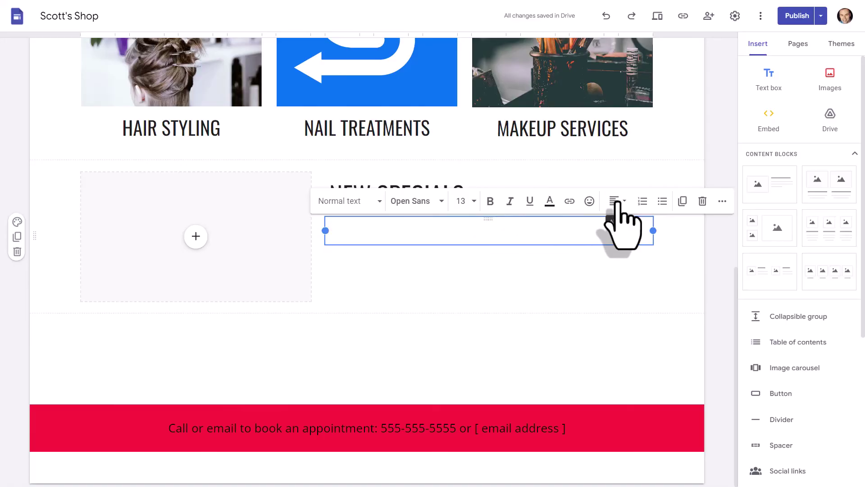
pyautogui.click(716, 254)
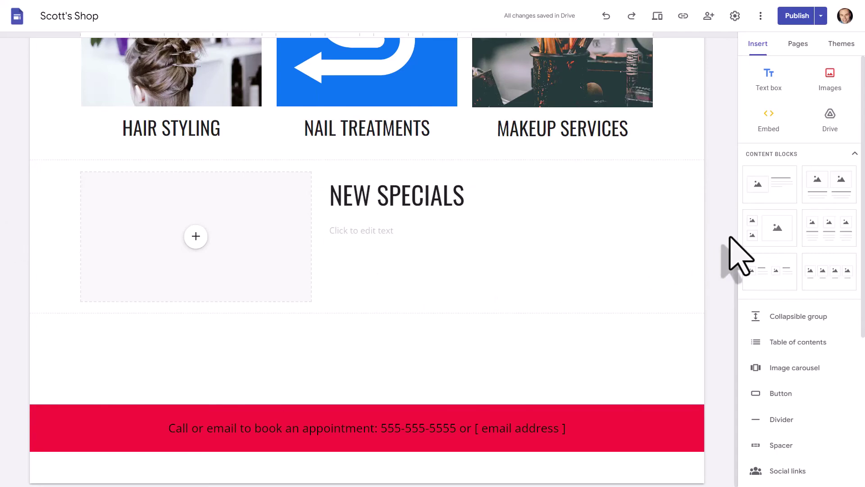
pyautogui.scroll(-5, 815, 225)
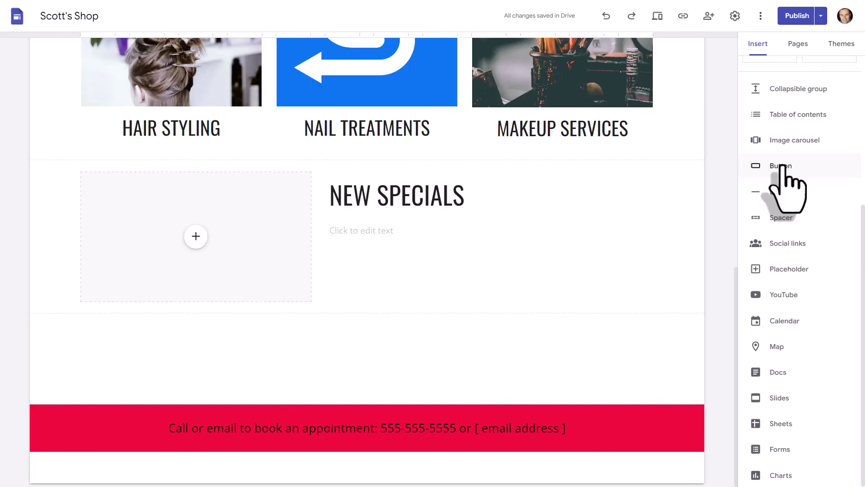
# - Insert a Book Now button linked to the site's Contact page below NEW SPECIALS
pyautogui.click(781, 166)
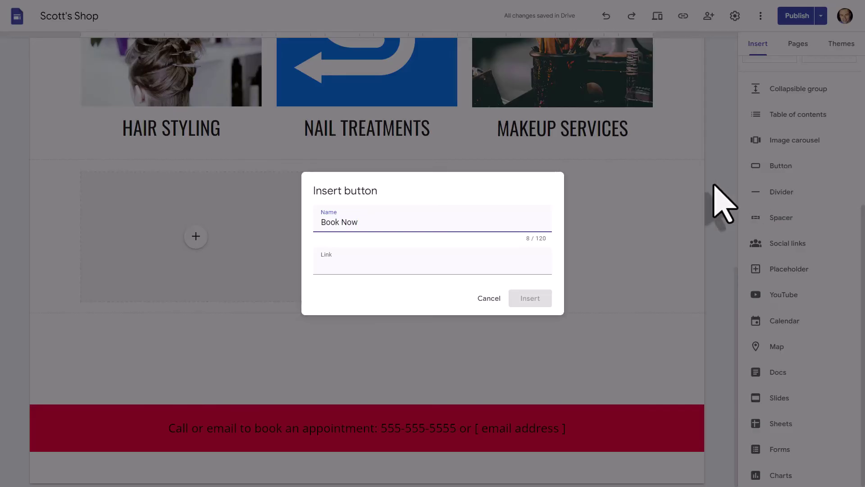
pyautogui.click(374, 265)
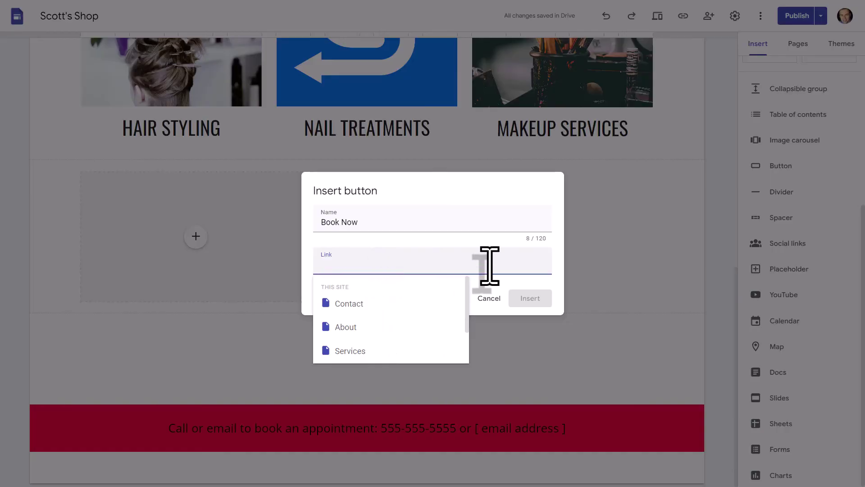
pyautogui.click(560, 258)
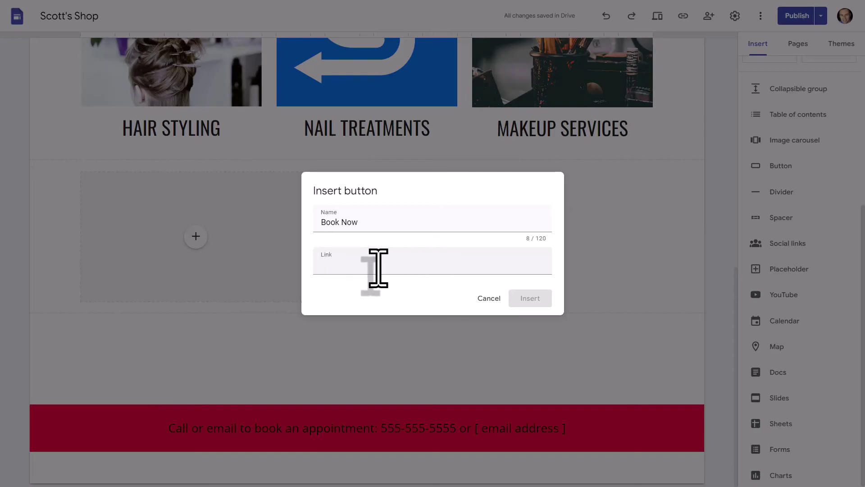
pyautogui.click(351, 262)
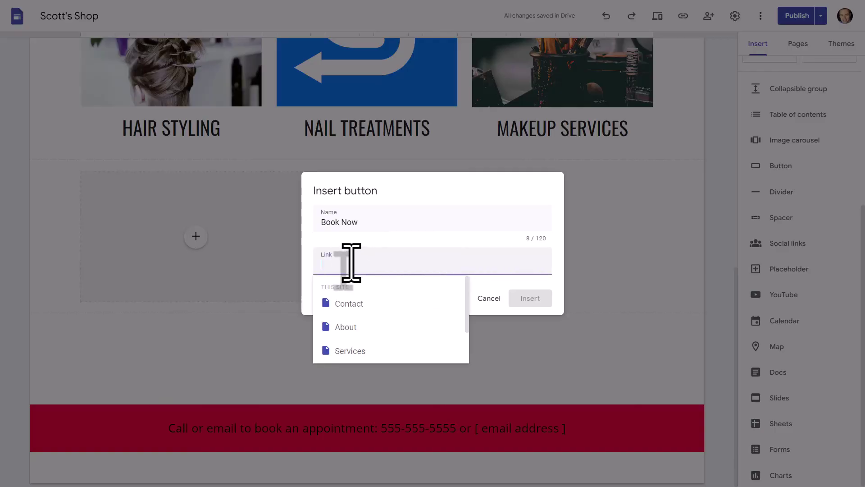
pyautogui.scroll(-1, 471, 315)
pyautogui.scroll(-1, 473, 325)
pyautogui.scroll(2, 405, 310)
pyautogui.click(351, 298)
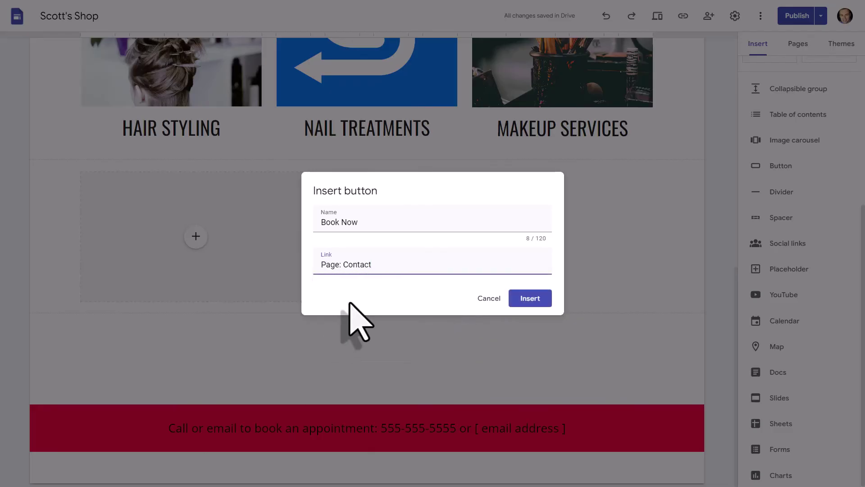
pyautogui.click(530, 298)
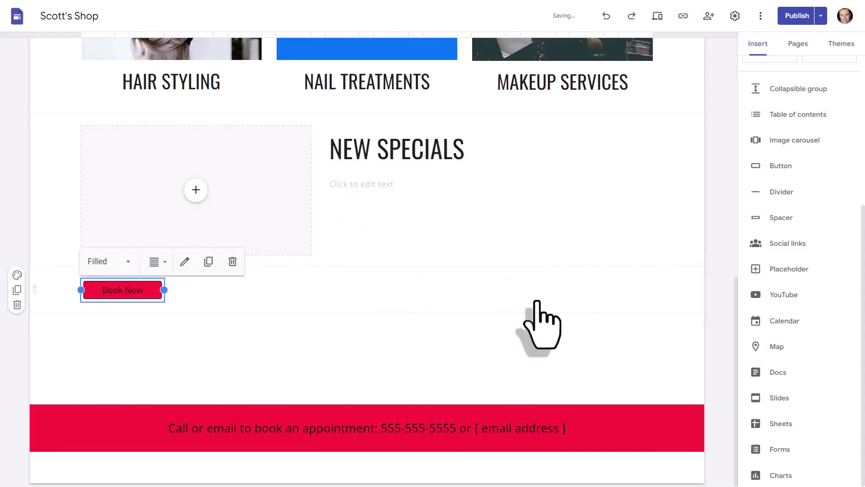
pyautogui.click(720, 307)
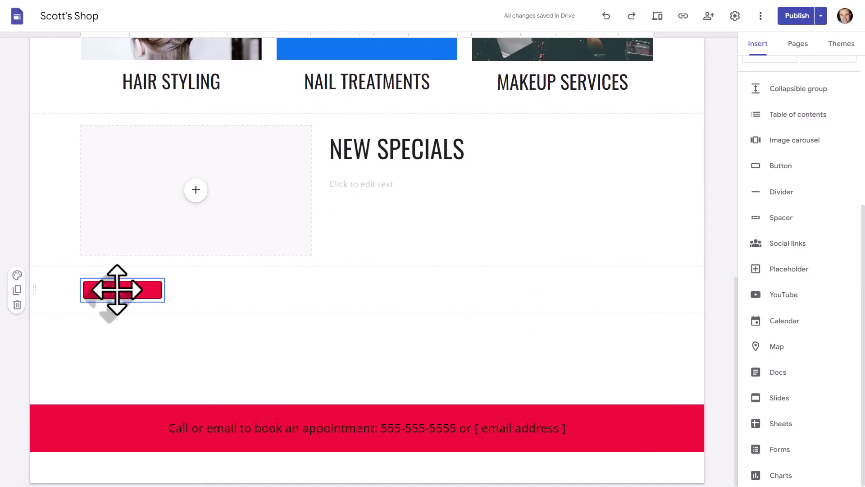
pyautogui.moveTo(117, 290); pyautogui.dragTo(381, 295)
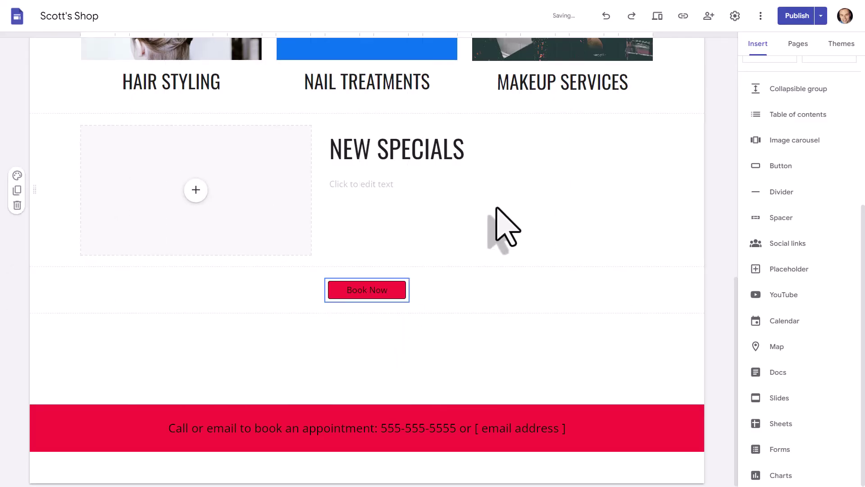
pyautogui.scroll(1, 450, 194)
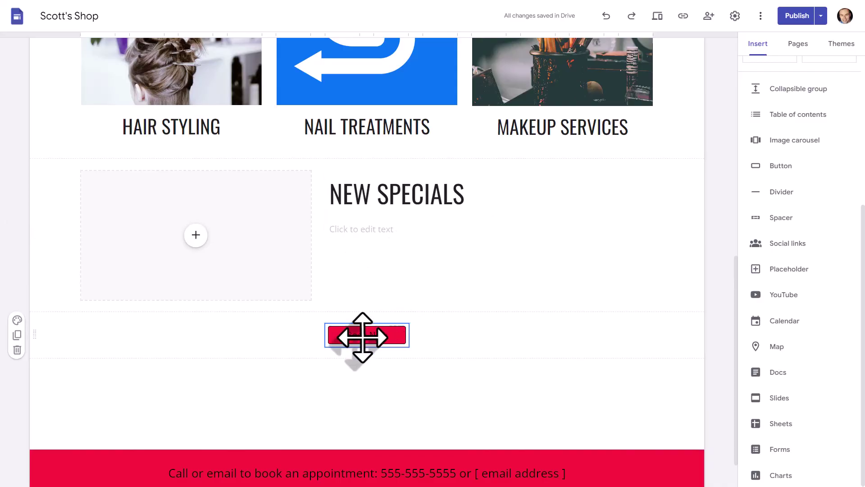
pyautogui.moveTo(361, 335); pyautogui.dragTo(473, 264)
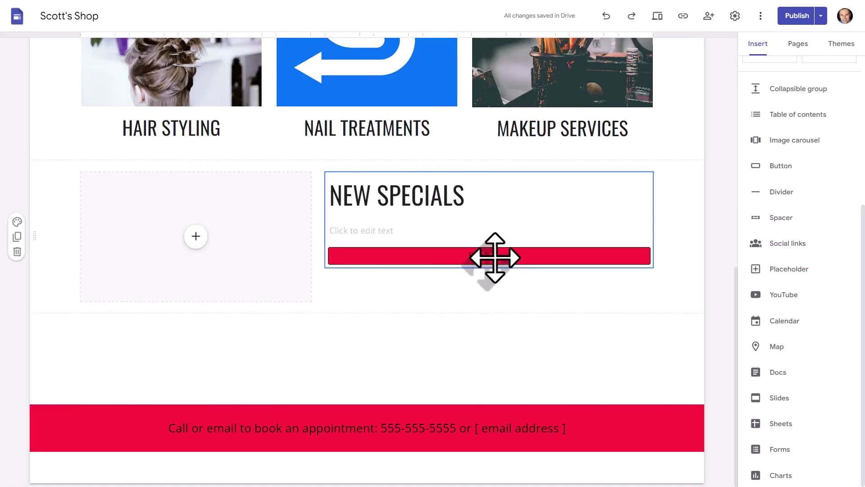
pyautogui.scroll(10, 725, 221)
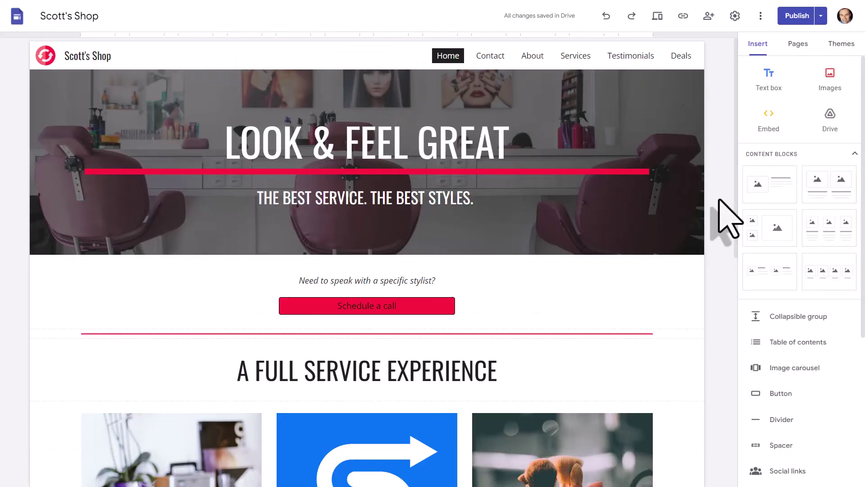
pyautogui.scroll(-8, 646, 255)
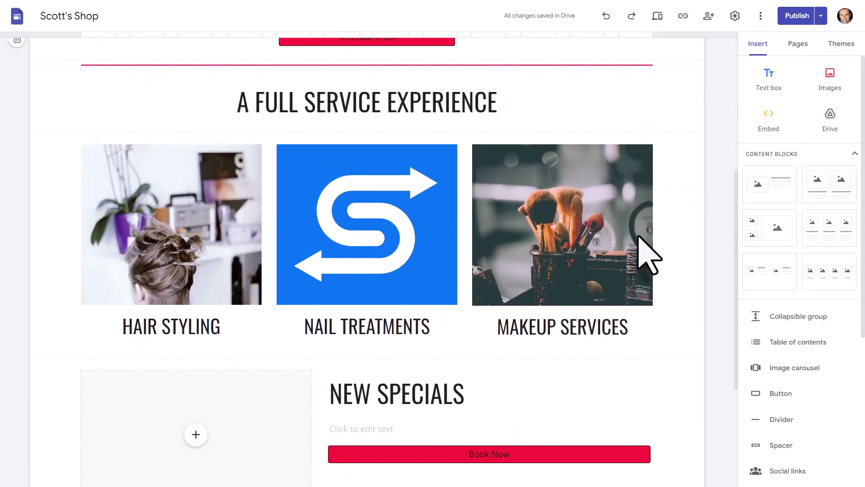
pyautogui.scroll(10, 647, 255)
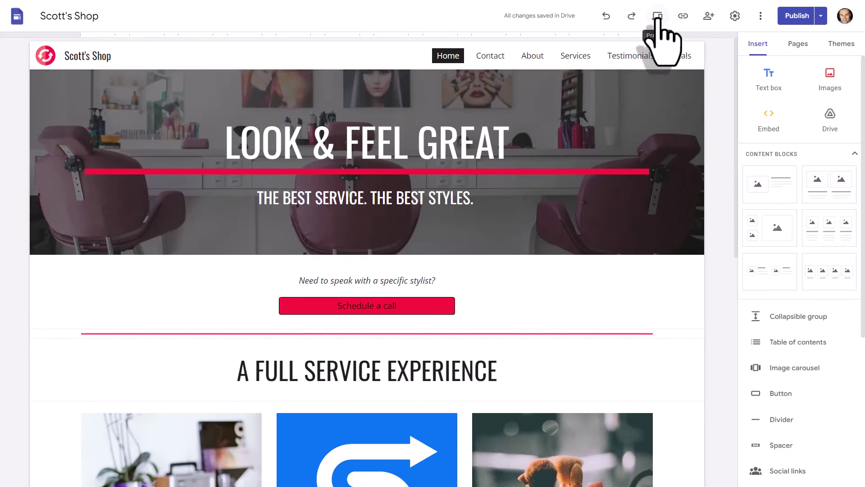
# - Preview the site, visiting Contact, About and Home, and confirm Book Now opens Contact
pyautogui.click(658, 17)
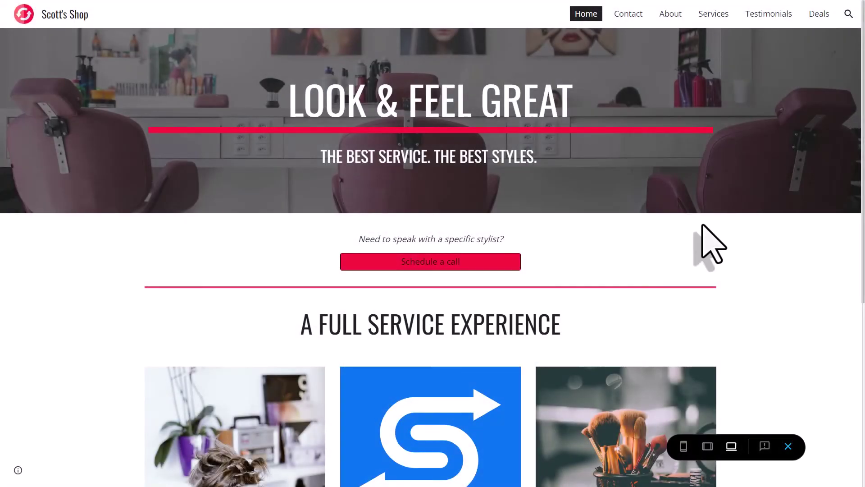
pyautogui.click(628, 17)
pyautogui.click(667, 15)
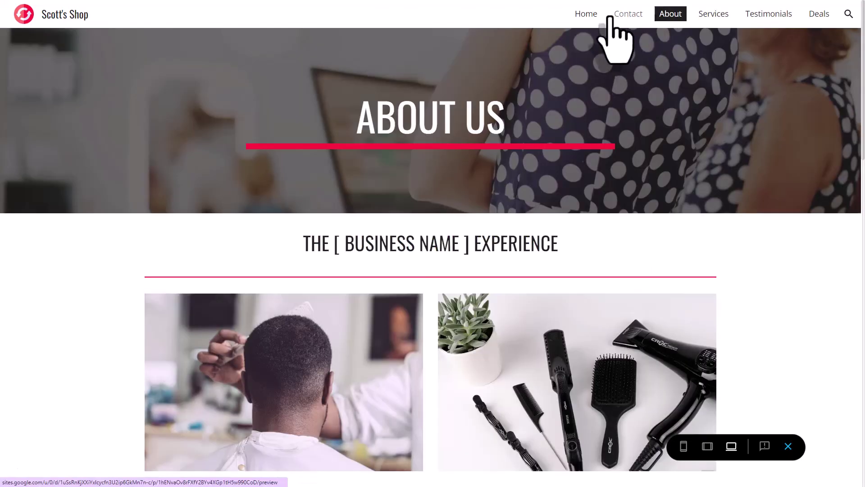
pyautogui.click(586, 16)
pyautogui.scroll(-6, 767, 251)
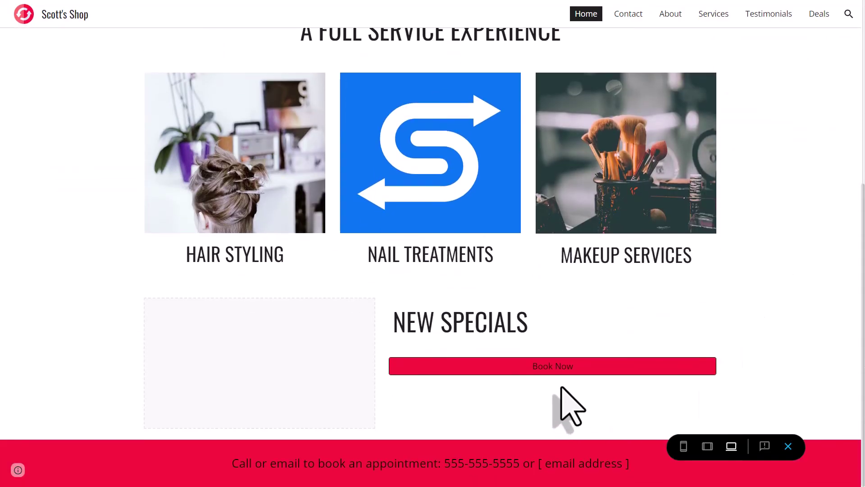
pyautogui.click(556, 367)
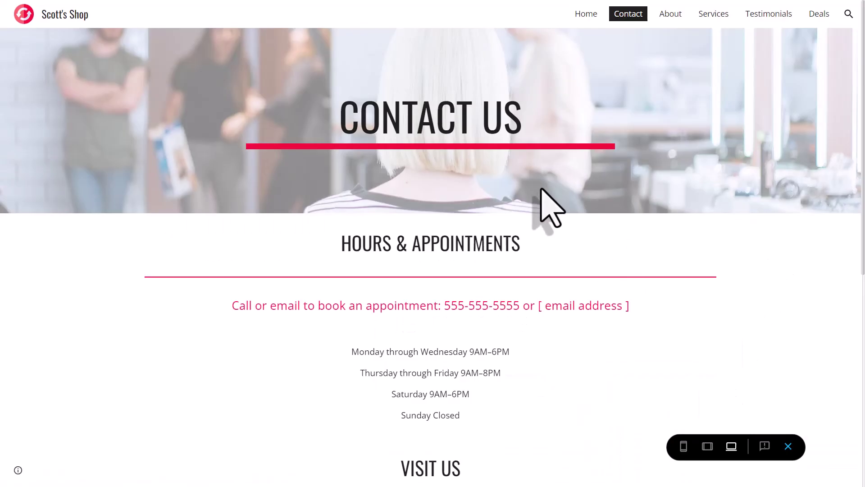
pyautogui.click(588, 18)
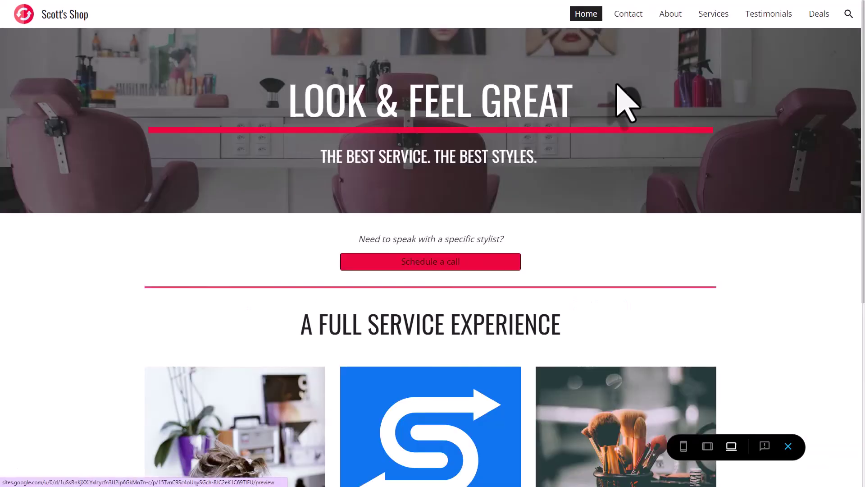
# - Check the previewed site layout at phone, tablet and desktop widths
pyautogui.click(683, 448)
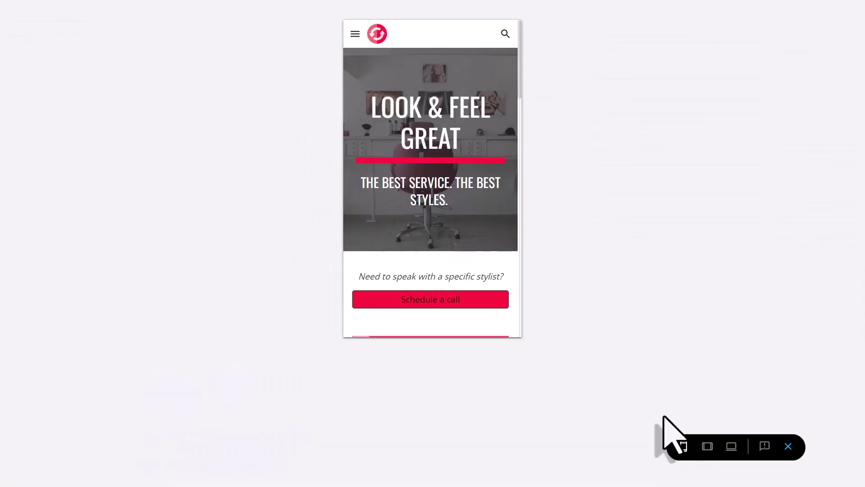
pyautogui.scroll(-8, 480, 175)
pyautogui.scroll(-3, 479, 178)
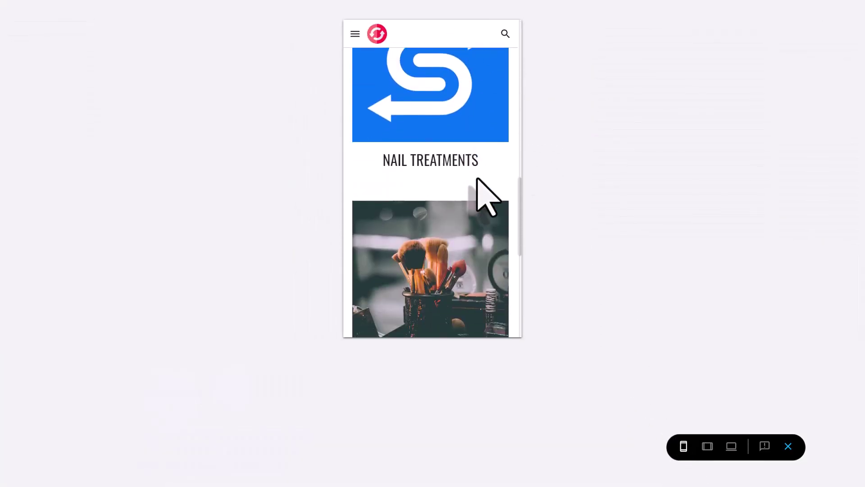
pyautogui.scroll(-3, 484, 196)
pyautogui.scroll(10, 483, 193)
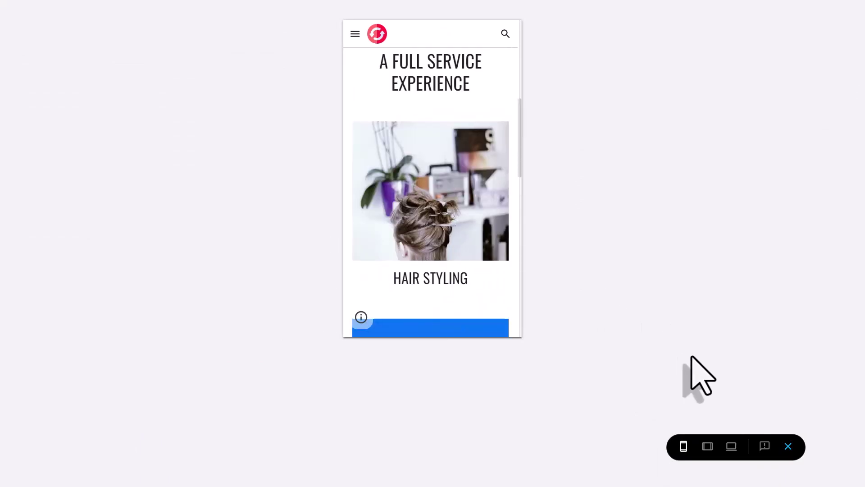
pyautogui.click(707, 446)
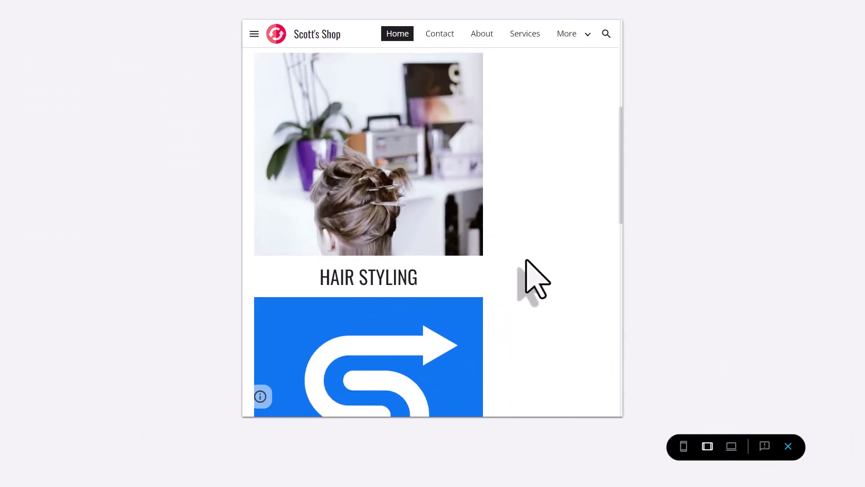
pyautogui.scroll(10, 545, 273)
pyautogui.scroll(2, 545, 272)
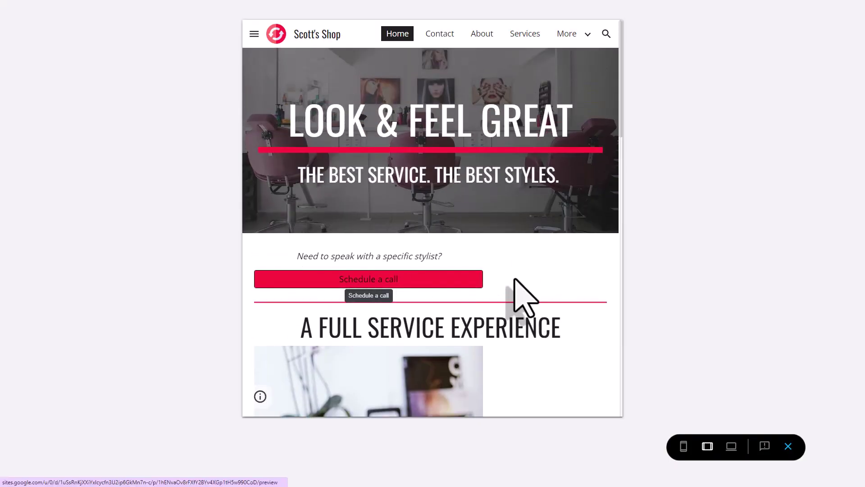
pyautogui.scroll(-5, 588, 234)
pyautogui.scroll(5, 589, 235)
pyautogui.click(732, 446)
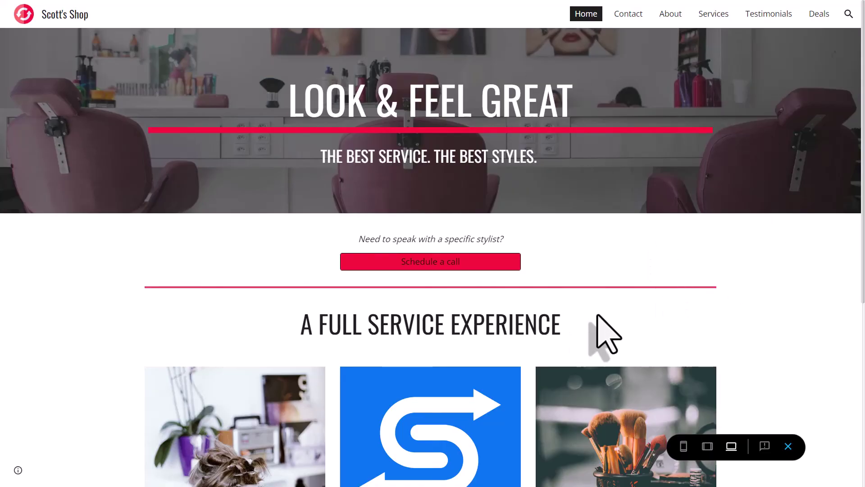
# - Exit the preview back to the Scott's Shop Home page editor
pyautogui.click(788, 447)
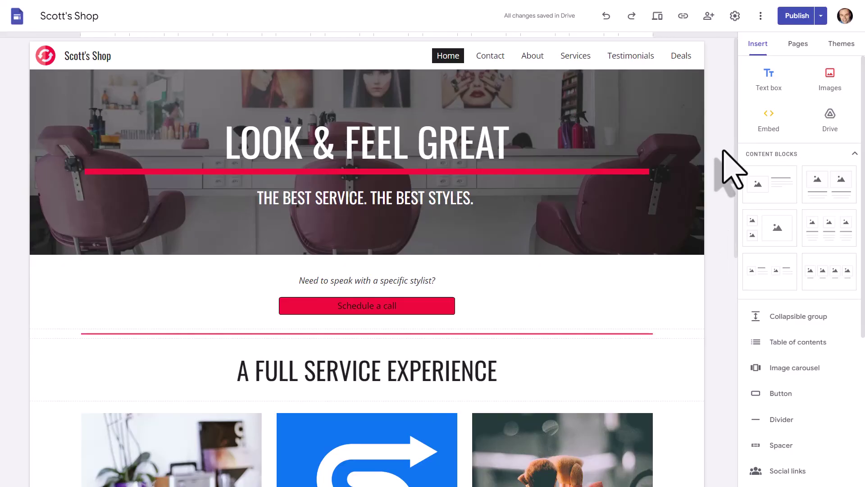
pyautogui.scroll(-5, 494, 238)
pyautogui.scroll(5, 498, 211)
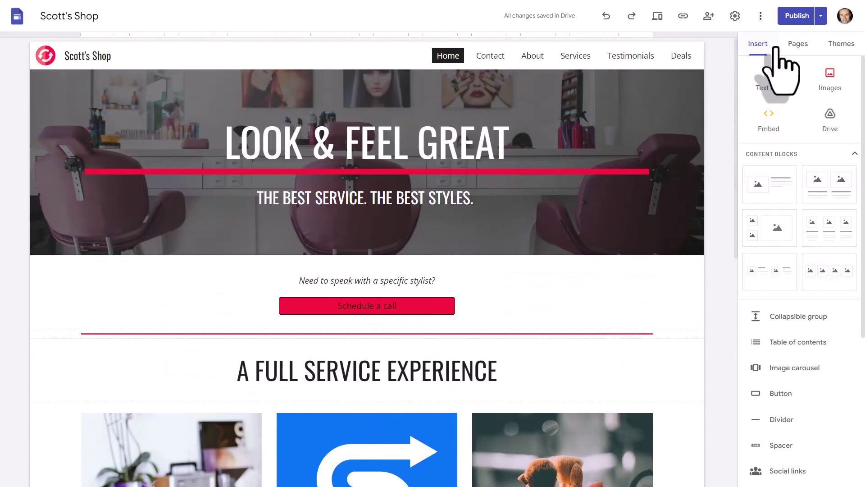
# - Compare the Draft and Currently published home pages, then publish the Look & Feel Great version
pyautogui.click(796, 16)
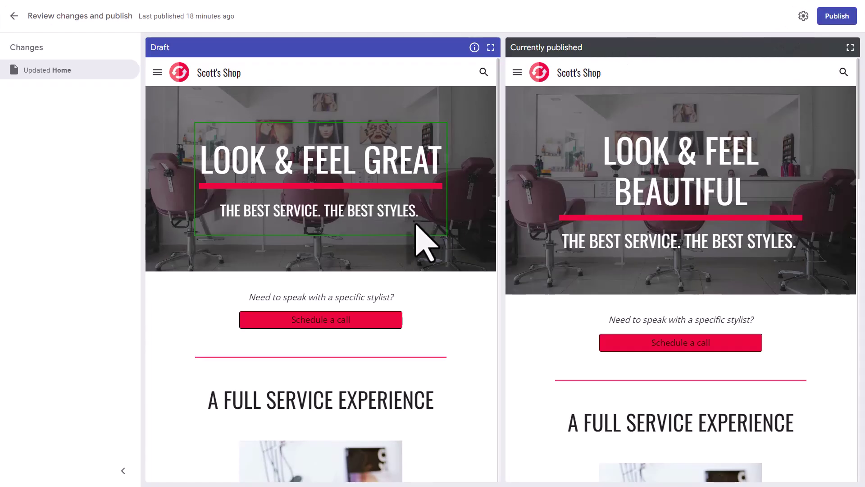
pyautogui.scroll(-5, 401, 221)
pyautogui.scroll(5, 411, 236)
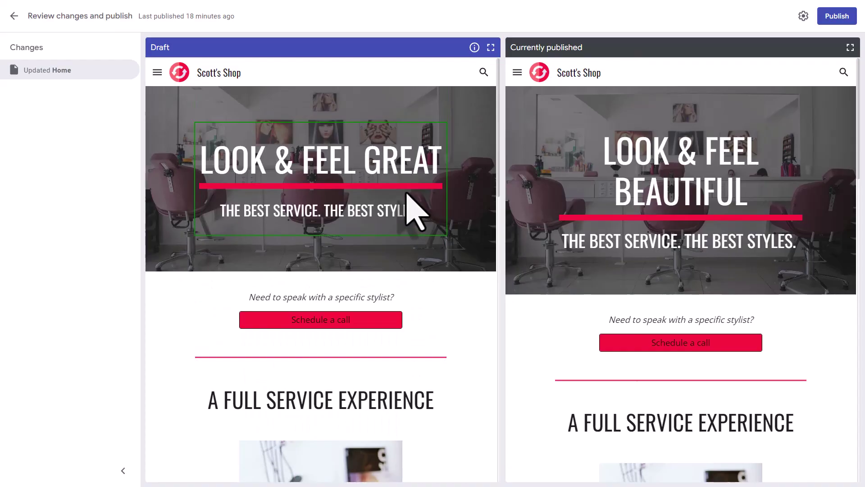
pyautogui.scroll(-10, 685, 153)
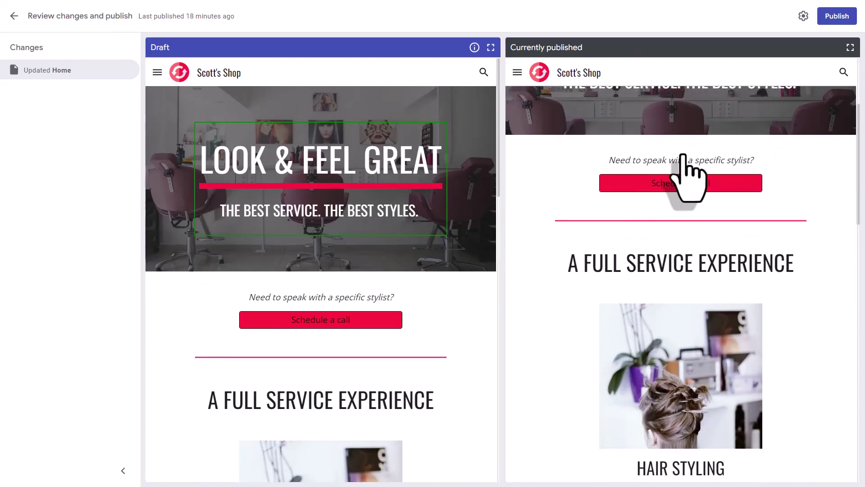
pyautogui.scroll(10, 667, 230)
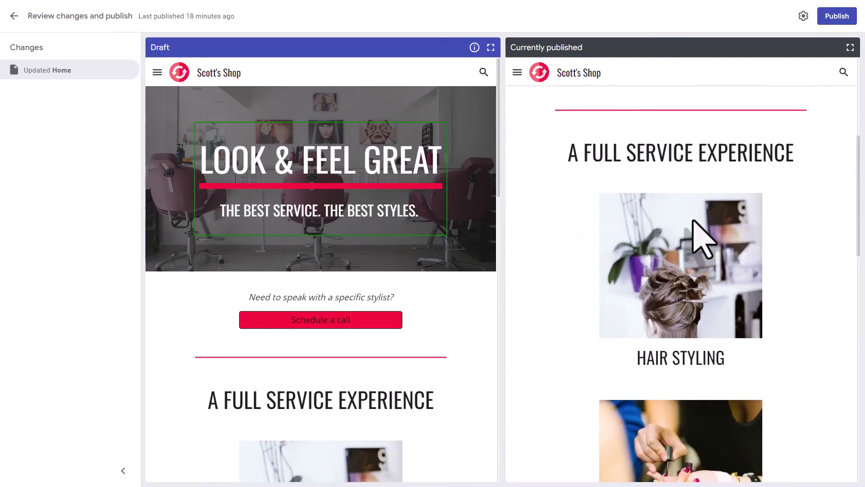
pyautogui.scroll(-8, 718, 234)
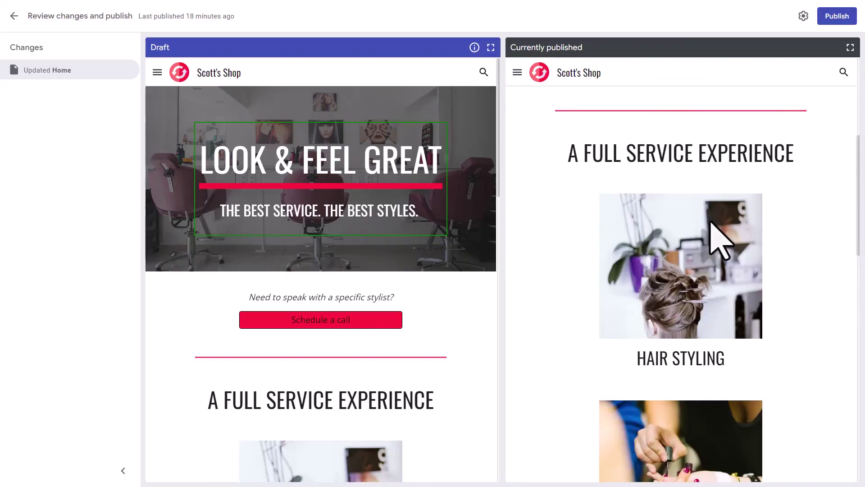
pyautogui.scroll(-10, 348, 211)
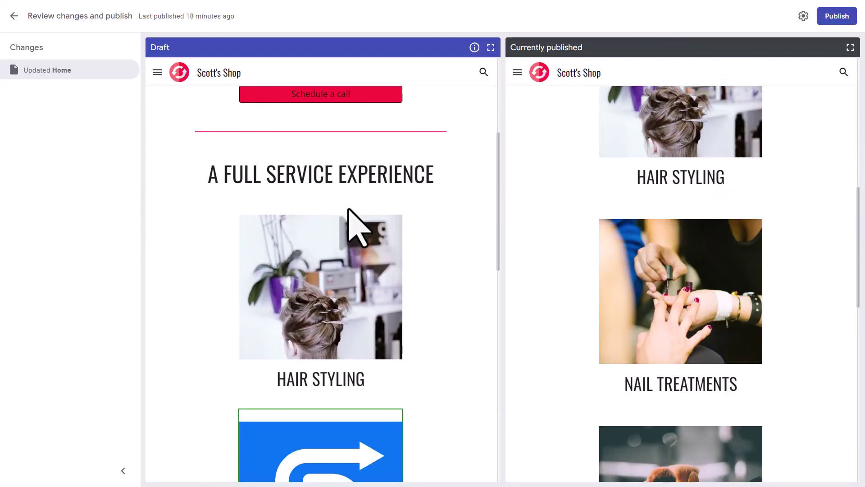
pyautogui.scroll(-4, 348, 208)
pyautogui.scroll(14, 348, 209)
pyautogui.scroll(8, 575, 232)
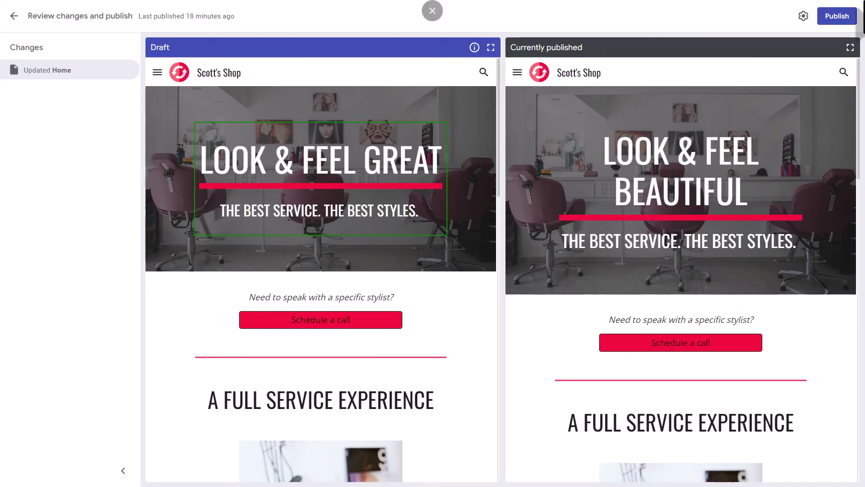
pyautogui.click(836, 16)
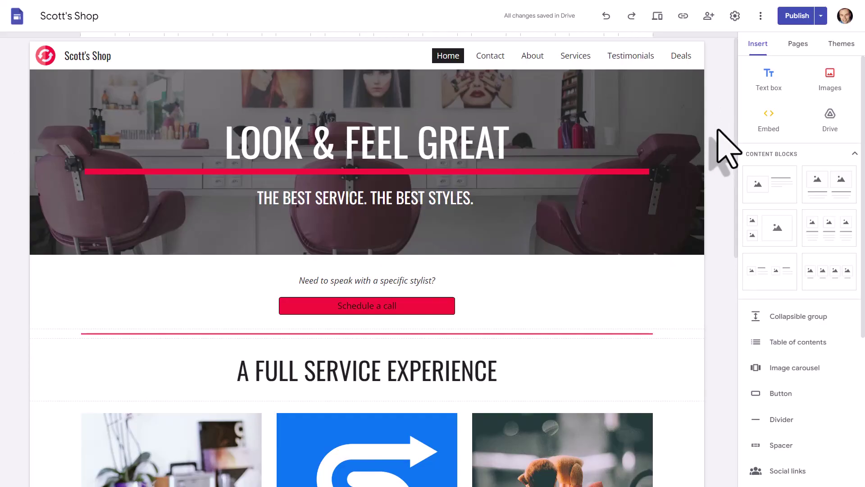
pyautogui.click(821, 17)
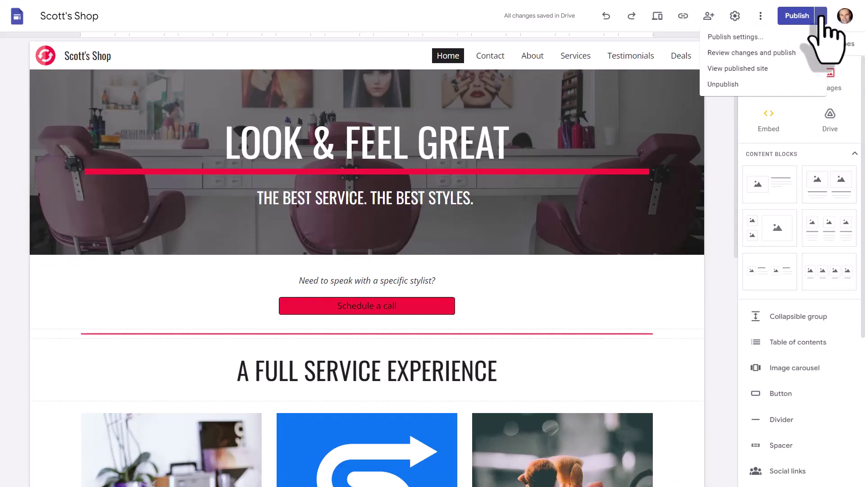
pyautogui.click(724, 40)
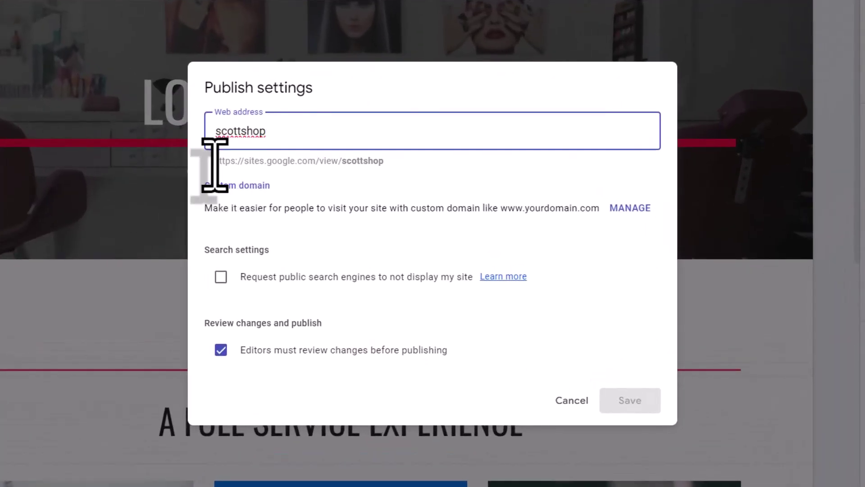
pyautogui.moveTo(215, 162); pyautogui.dragTo(384, 164)
pyautogui.click(296, 231)
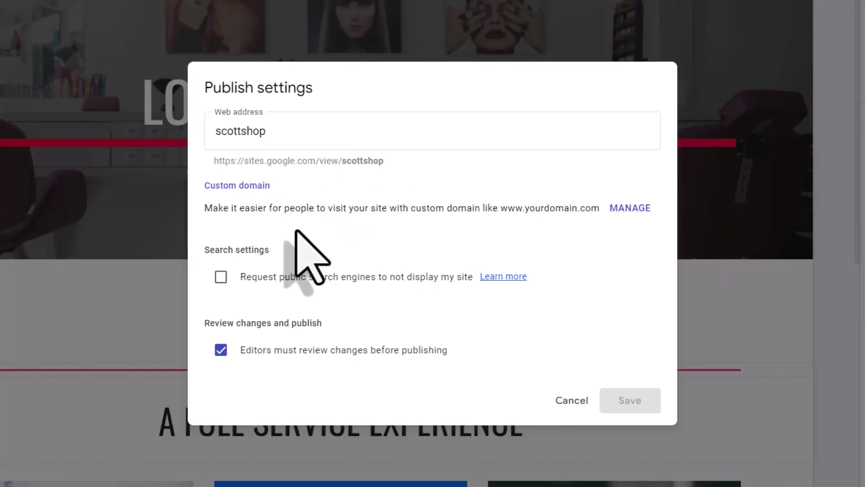